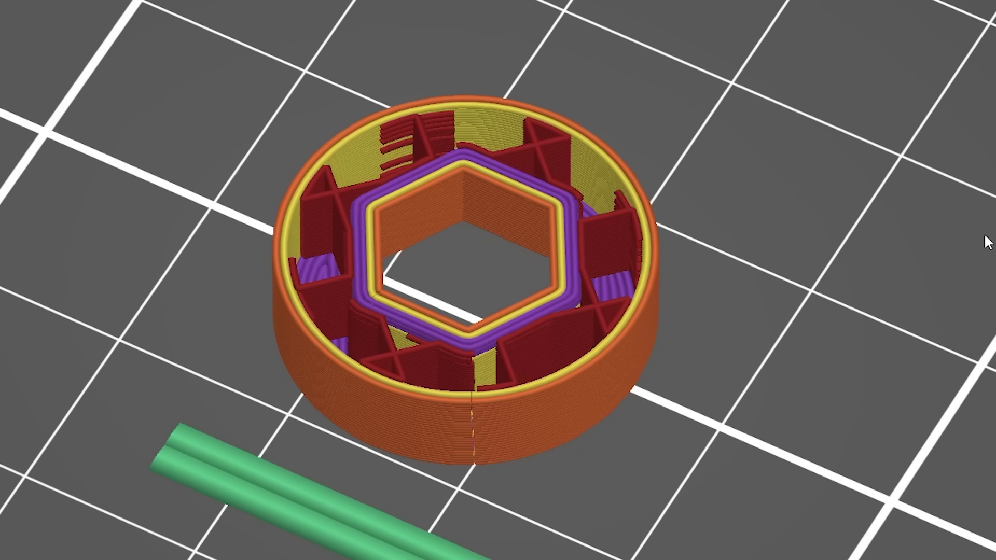
# - Move the PrusaSlicer layer slider up to show the ring's higher layers
pyautogui.press('Up')
pyautogui.press('Up')
pyautogui.press('Up')
pyautogui.press('Up')
pyautogui.press('Up')
pyautogui.press('Up')
pyautogui.press('Up')
pyautogui.press('Up')
pyautogui.press('Up')
pyautogui.press('Up')
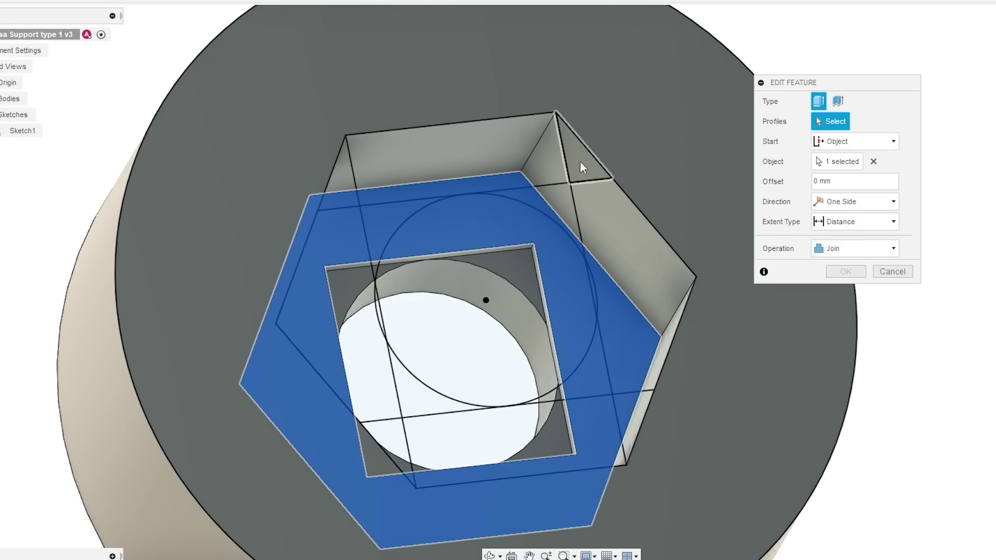
pyautogui.click(580, 160)
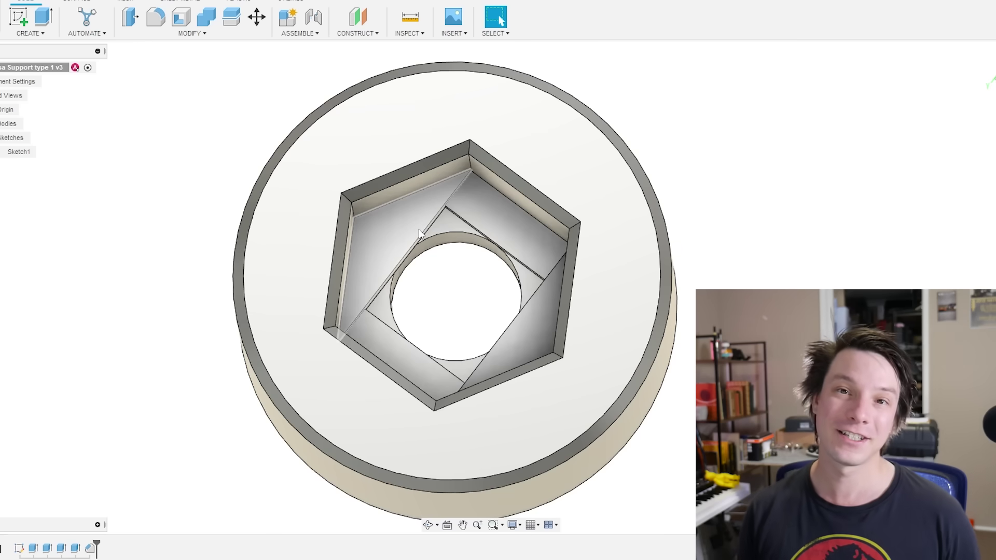
# - Start a new Troubleshooting post titled 'Ender 3 stringing help'
pyautogui.keyDown('shift'); pyautogui.moveTo(357, 250); pyautogui.dragTo(315, 282, button='middle'); pyautogui.keyUp('shift')
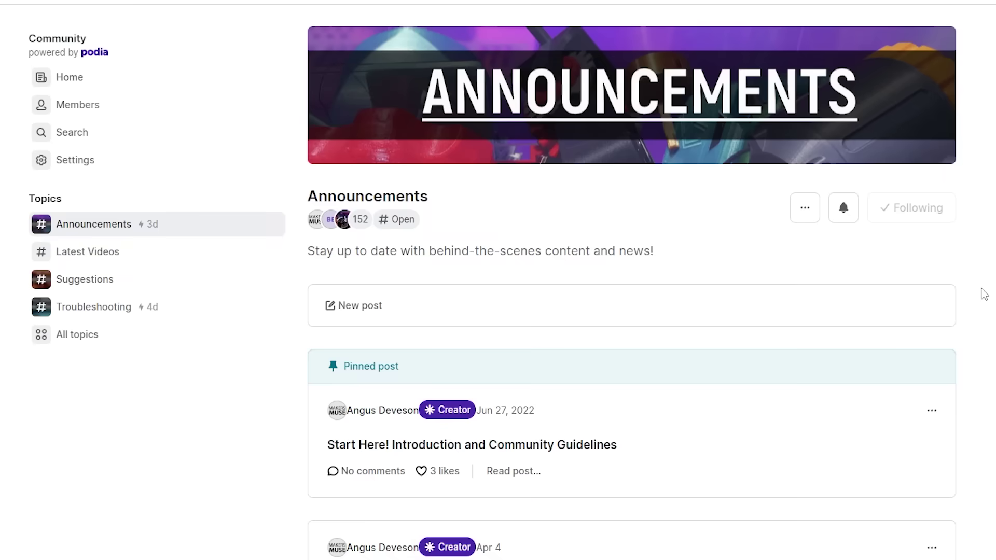
pyautogui.scroll(-5, 984, 293)
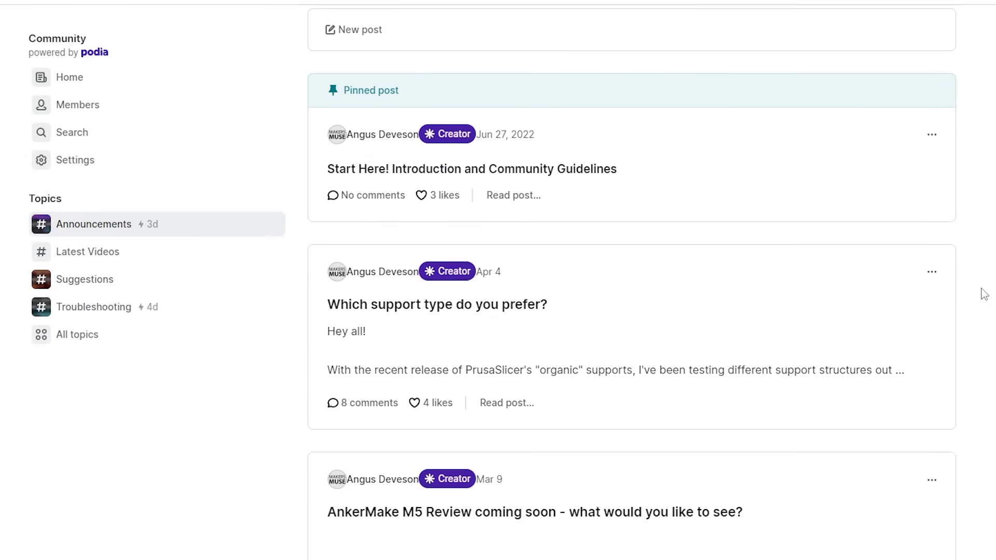
pyautogui.click(93, 306)
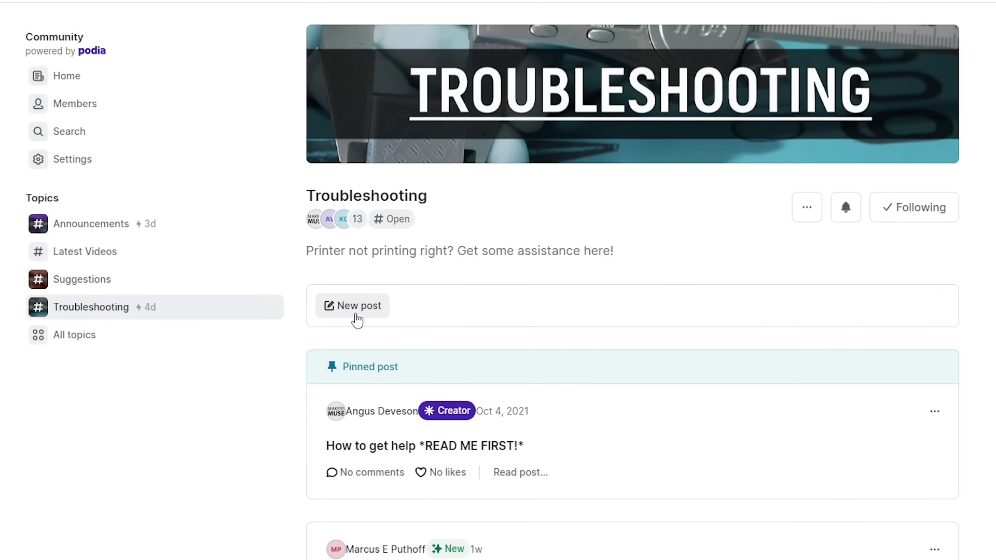
pyautogui.click(357, 318)
pyautogui.write('Ender ')
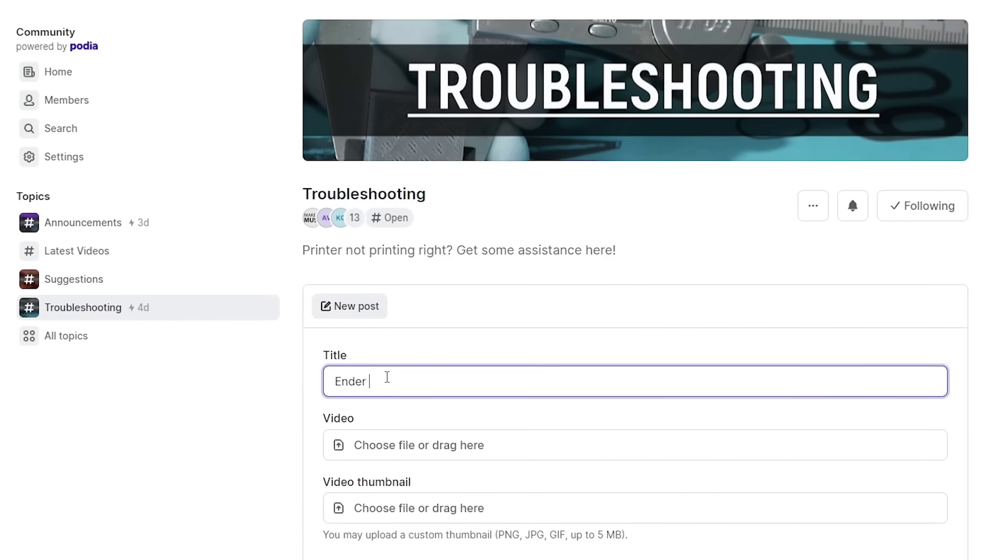
pyautogui.write('3 stringing hel')
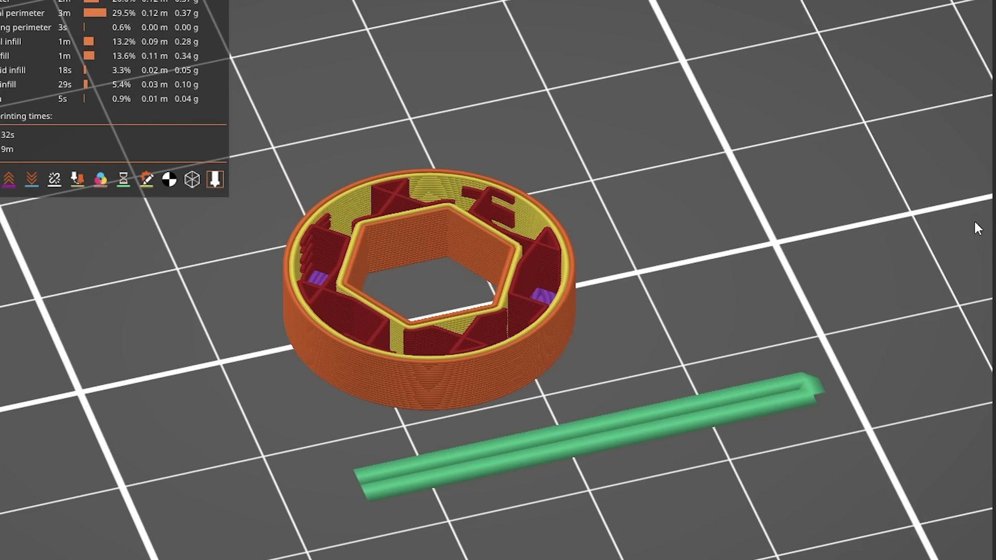
pyautogui.moveTo(963, 292); pyautogui.dragTo(966, 255)
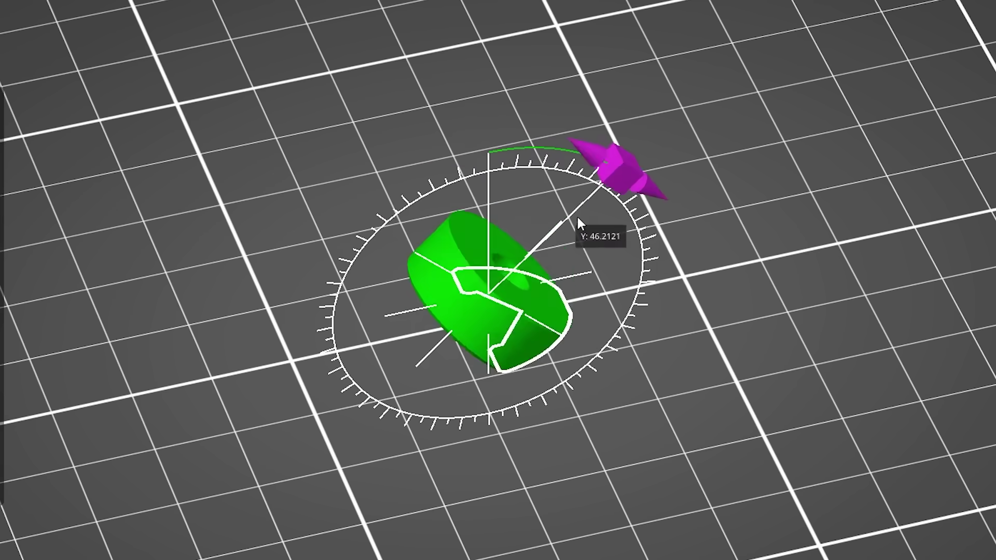
pyautogui.moveTo(576, 214); pyautogui.dragTo(524, 335)
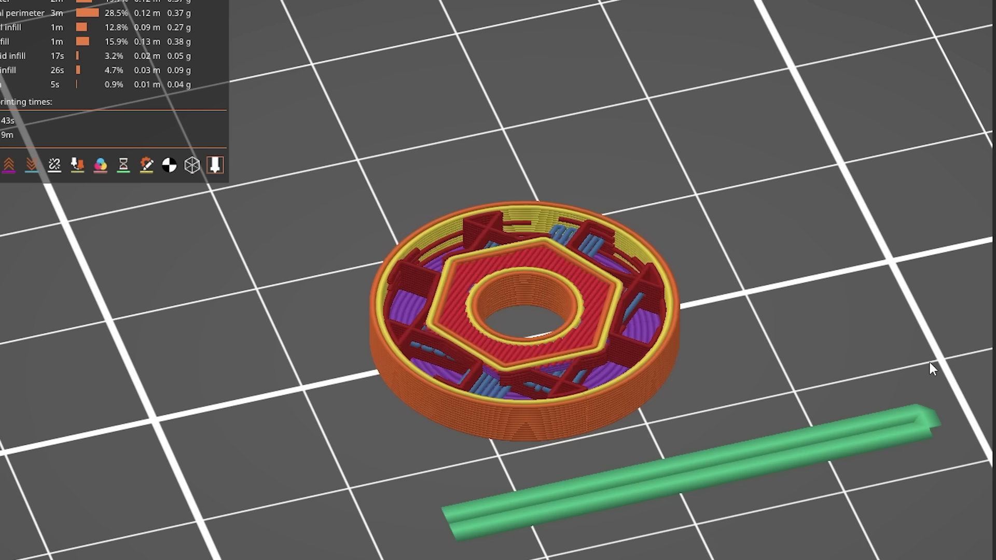
pyautogui.moveTo(928, 360); pyautogui.dragTo(960, 16)
pyautogui.moveTo(918, 130); pyautogui.dragTo(911, 204)
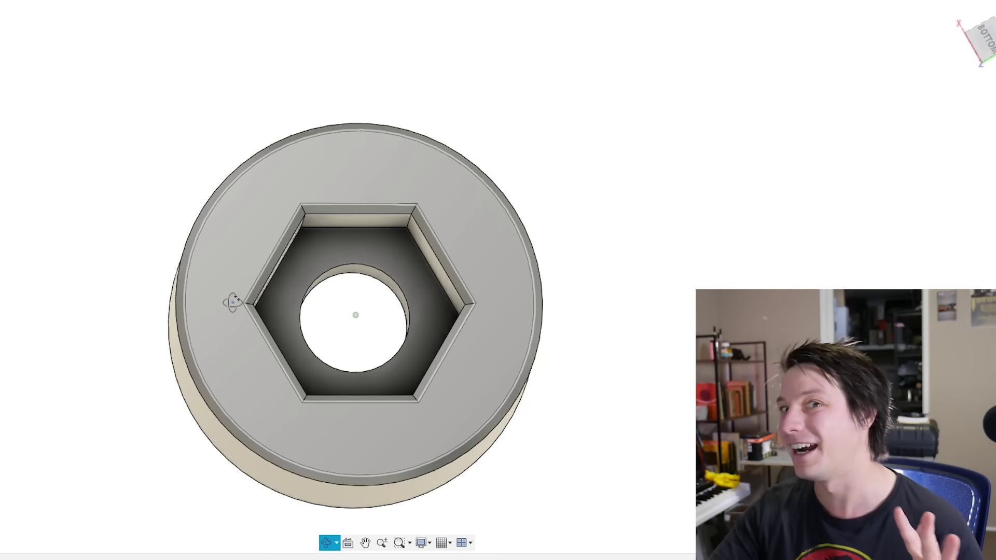
pyautogui.moveTo(233, 302); pyautogui.dragTo(337, 280)
pyautogui.moveTo(324, 186); pyautogui.dragTo(347, 342)
pyautogui.press('Escape')
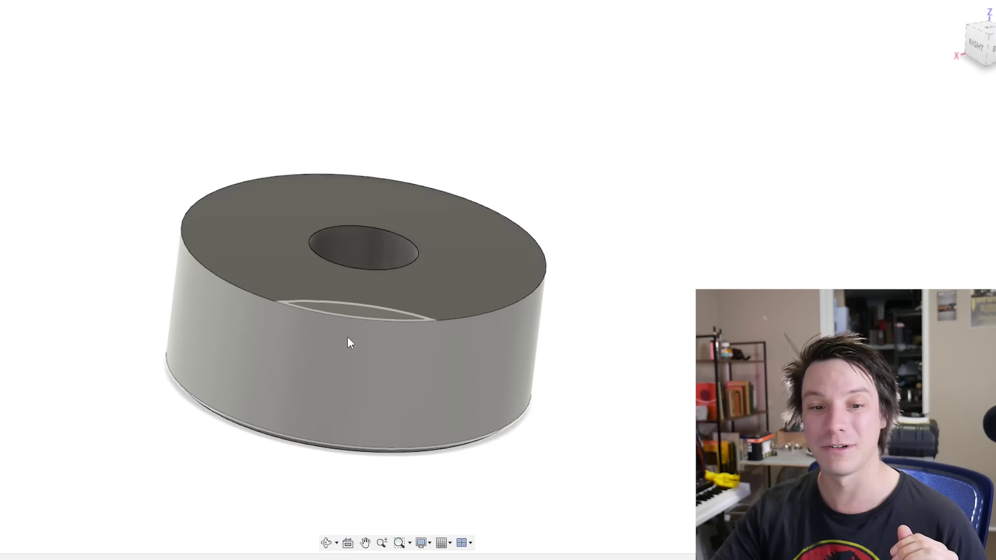
pyautogui.moveTo(85, 336)
pyautogui.keyDown('shift'); pyautogui.mouseDown(button='middle')
pyautogui.moveTo(98, 291)
pyautogui.moveTo(111, 337)
pyautogui.moveTo(99, 332)
pyautogui.mouseUp(button='middle'); pyautogui.keyUp('shift')
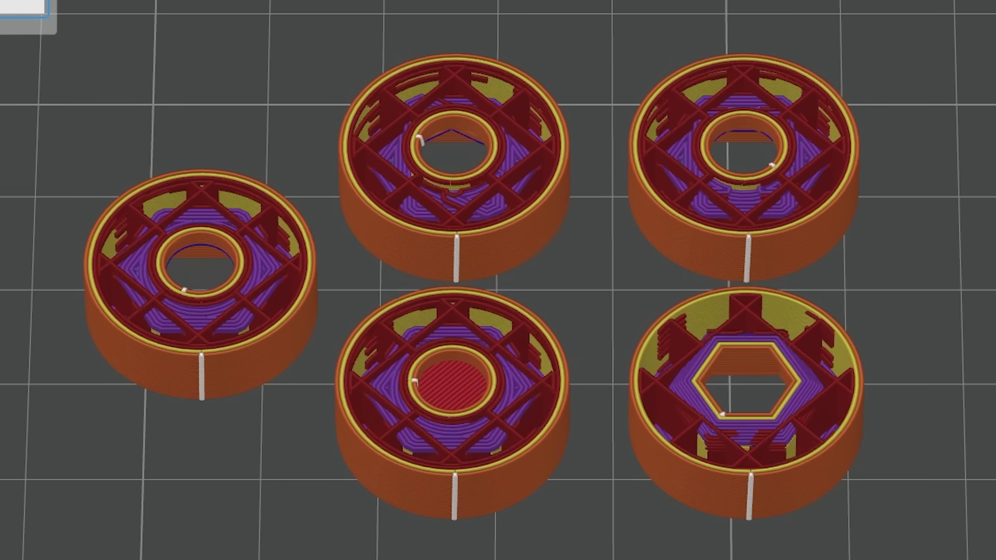
# - Step the sliced preview down two layers to where the hex and square holes are bridged
pyautogui.press('Down')
pyautogui.press('Down')
pyautogui.press('Down')
pyautogui.press('Down')
pyautogui.press('Down')
pyautogui.press('Down')
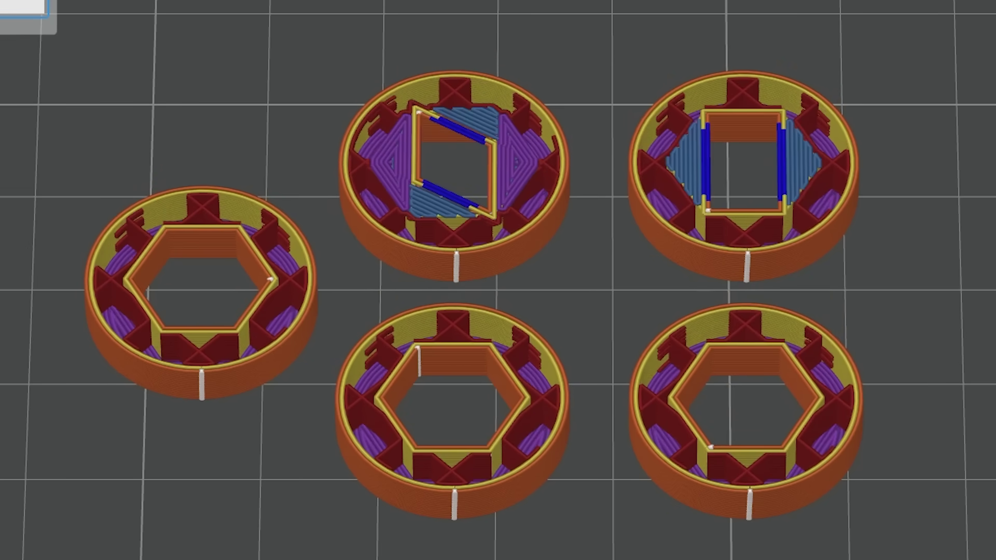
pyautogui.press('Down')
pyautogui.press('Down')
pyautogui.press('Down')
pyautogui.press('Down')
pyautogui.press('Down')
pyautogui.press('Down')
pyautogui.press('Down')
pyautogui.press('Down')
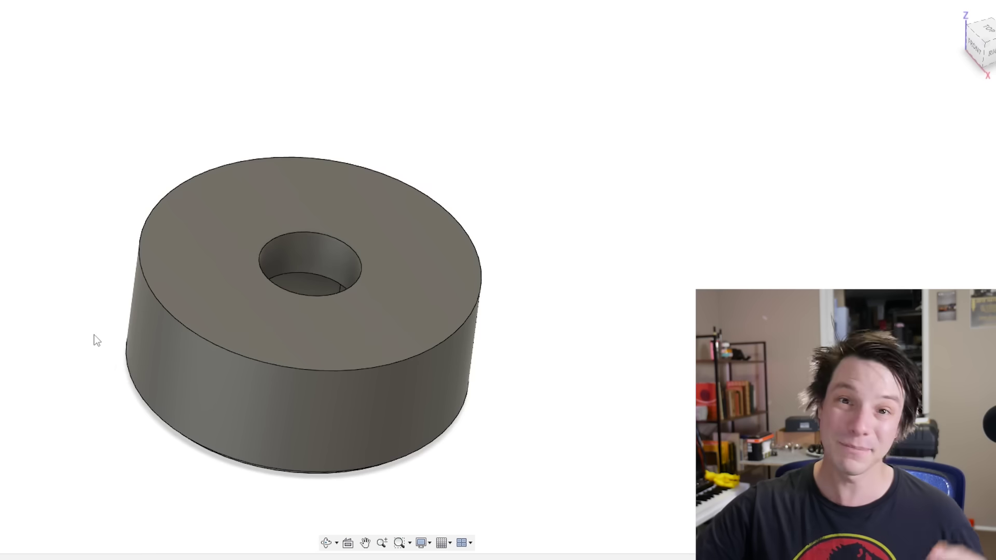
pyautogui.keyDown('shift'); pyautogui.moveTo(11, 344); pyautogui.dragTo(5, 367, button='middle'); pyautogui.keyUp('shift')
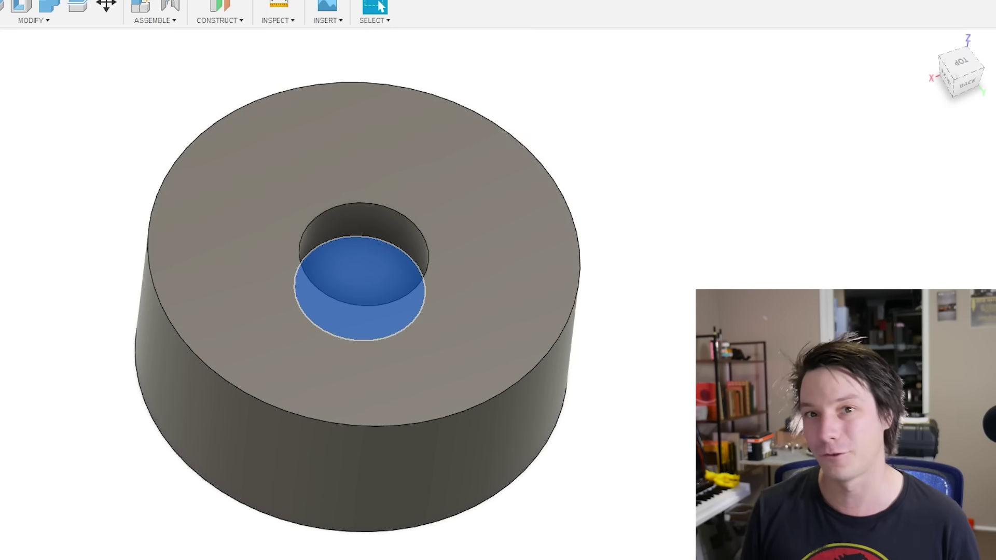
# - Create a sketch on the hex pocket's floor and project the bore's circular edge into it
pyautogui.keyDown('shift'); pyautogui.moveTo(67, 201); pyautogui.dragTo(77, 84, button='middle'); pyautogui.keyUp('shift')
pyautogui.click(329, 300)
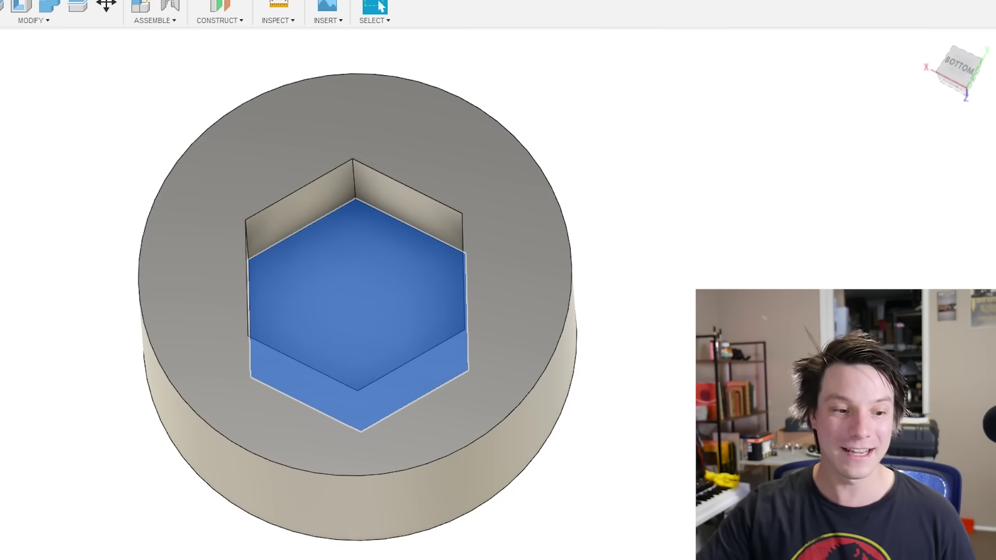
pyautogui.click(358, 315)
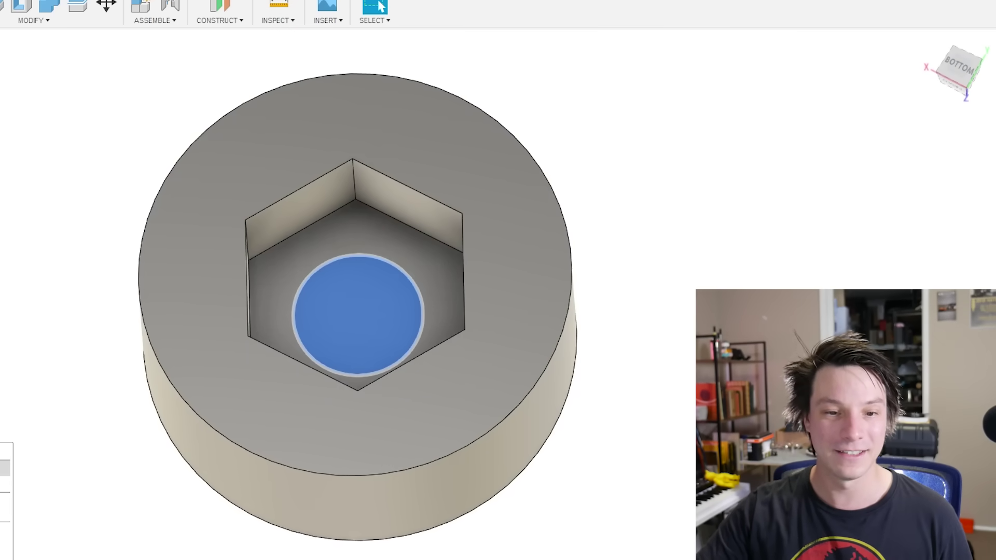
pyautogui.press('s')
pyautogui.scroll(2, 407, 372)
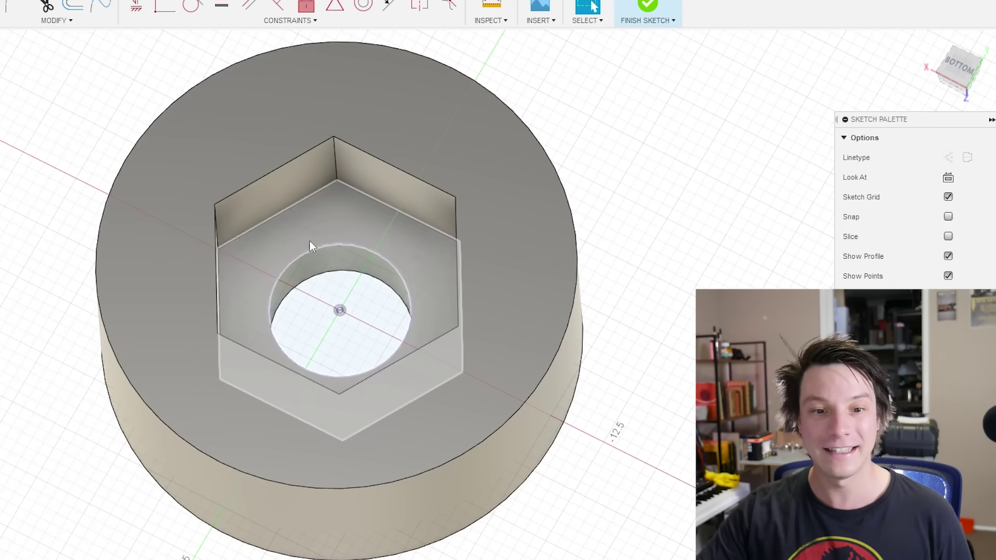
pyautogui.click(310, 245)
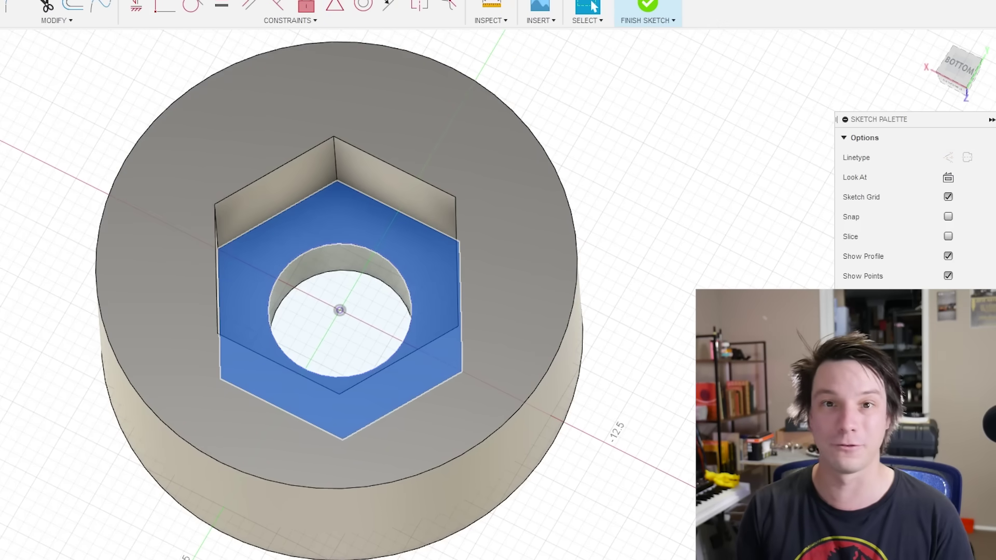
pyautogui.press('p')
pyautogui.scroll(2, 403, 276)
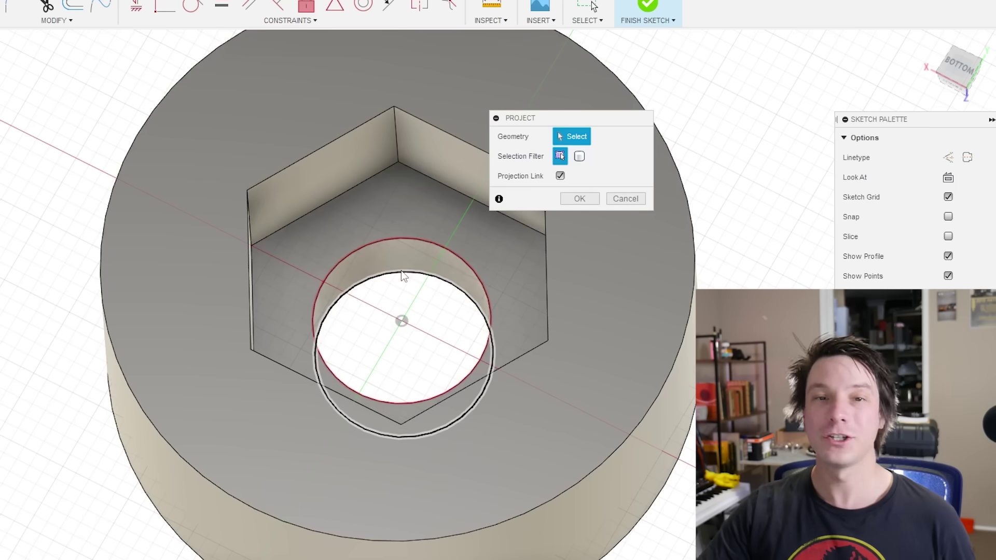
pyautogui.click(349, 254)
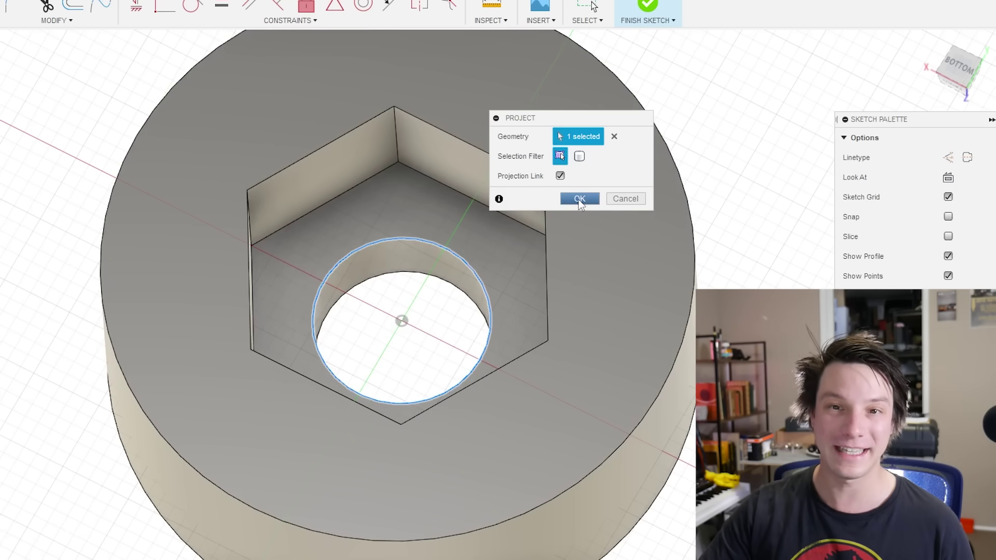
pyautogui.scroll(-1, 288, 284)
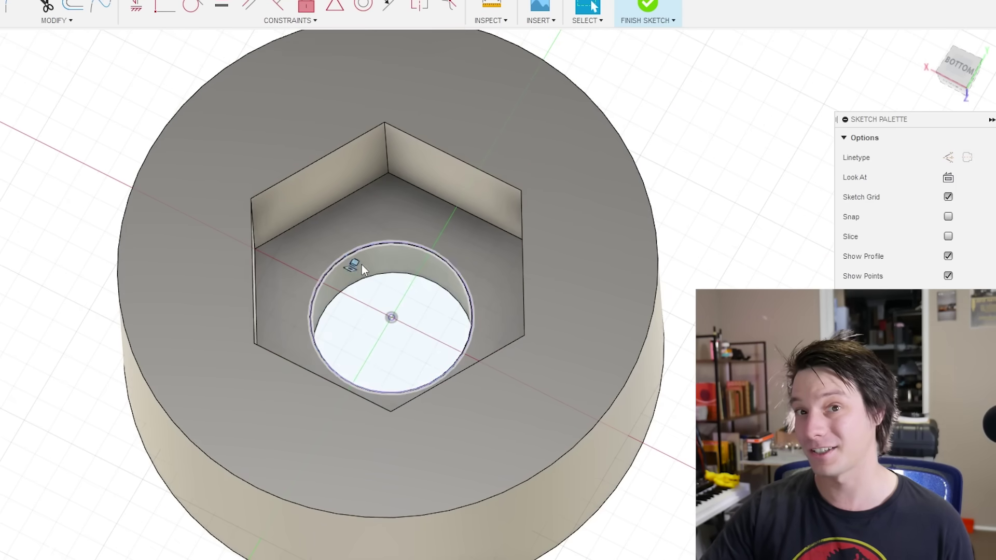
# - Preview a -0.4 mm Join extrusion of the projected circle, then cancel it
pyautogui.press('e')
pyautogui.click(347, 297)
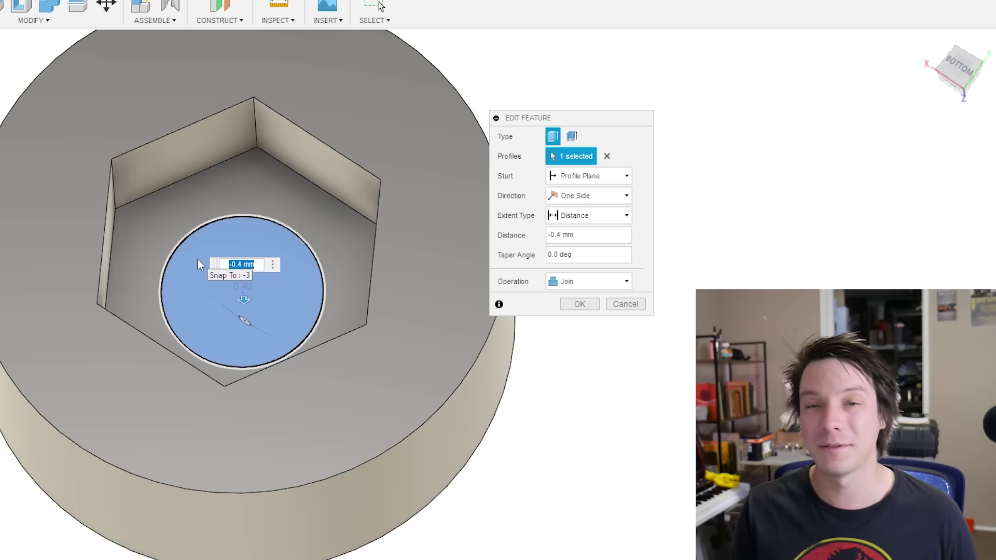
pyautogui.keyDown('shift'); pyautogui.moveTo(197, 258); pyautogui.dragTo(311, 207, button='middle'); pyautogui.keyUp('shift')
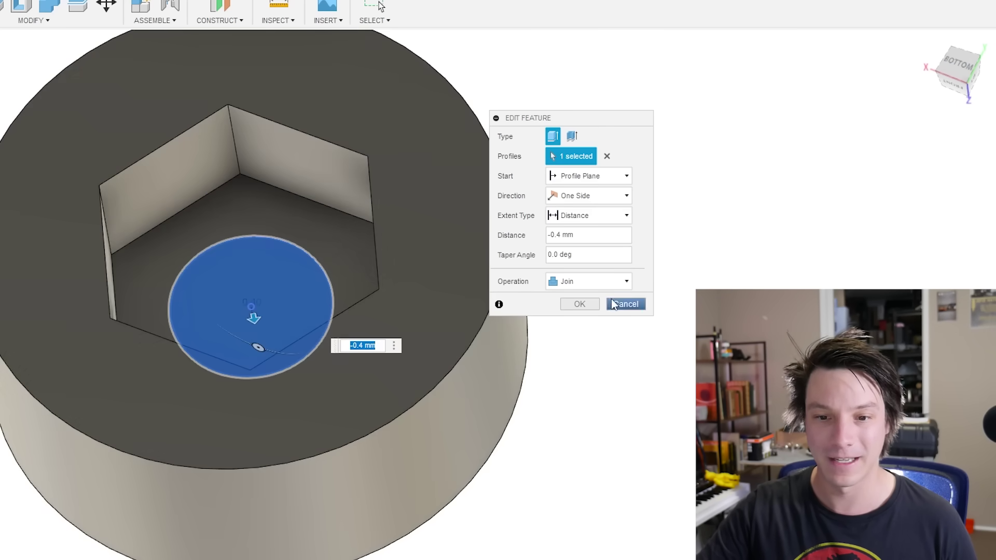
pyautogui.click(580, 304)
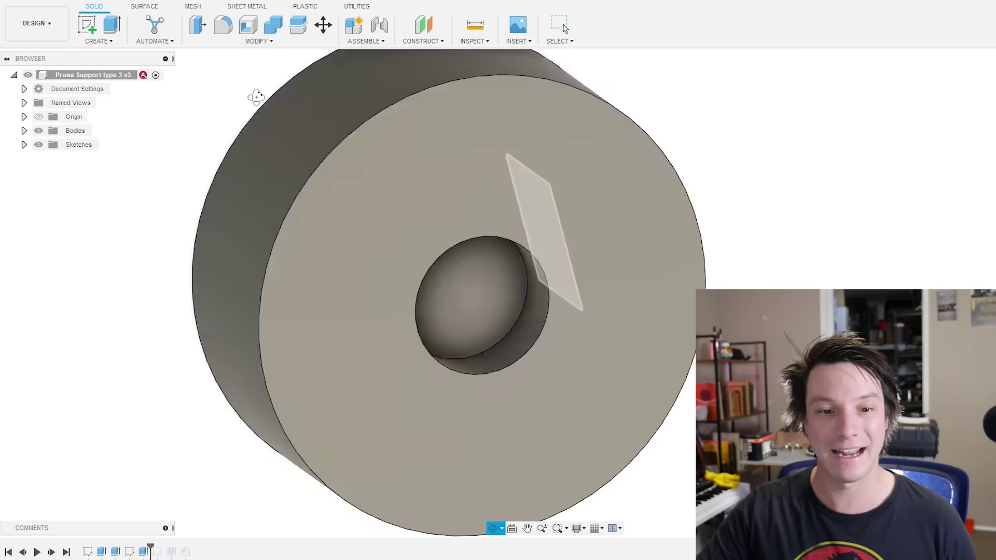
pyautogui.keyDown('shift'); pyautogui.moveTo(223, 234); pyautogui.dragTo(125, 130, button='middle'); pyautogui.keyUp('shift')
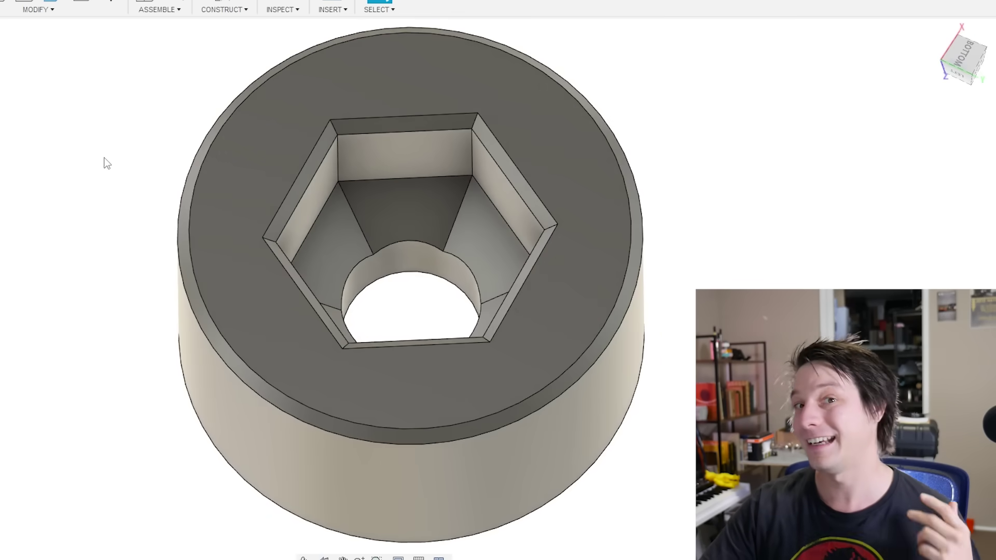
# - Select the trapezoid faces in the hex pocket and view the tapered cut from around it
pyautogui.click(350, 203)
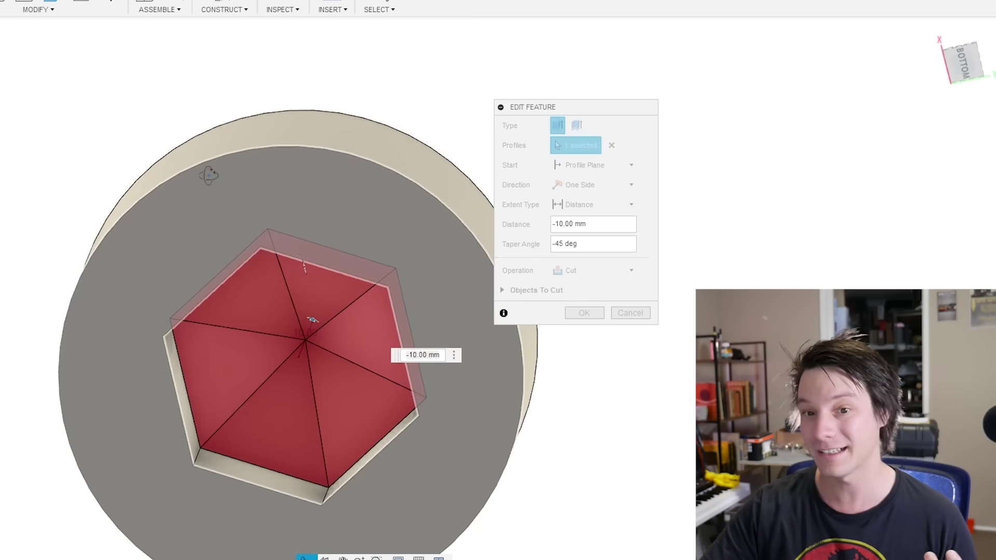
pyautogui.keyDown('shift'); pyautogui.moveTo(207, 173); pyautogui.dragTo(449, 272, button='middle'); pyautogui.keyUp('shift')
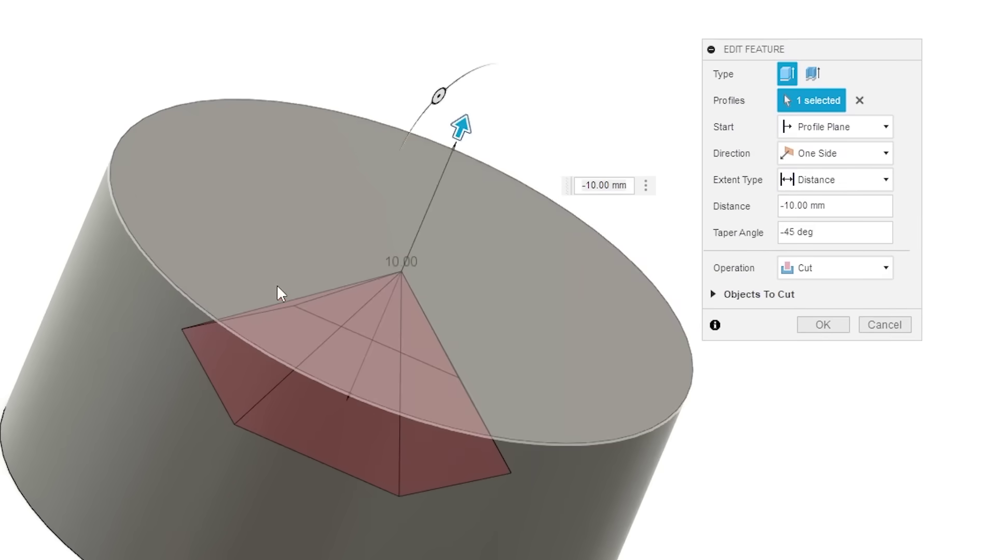
pyautogui.keyDown('shift'); pyautogui.moveTo(277, 287); pyautogui.dragTo(227, 332, button='middle'); pyautogui.keyUp('shift')
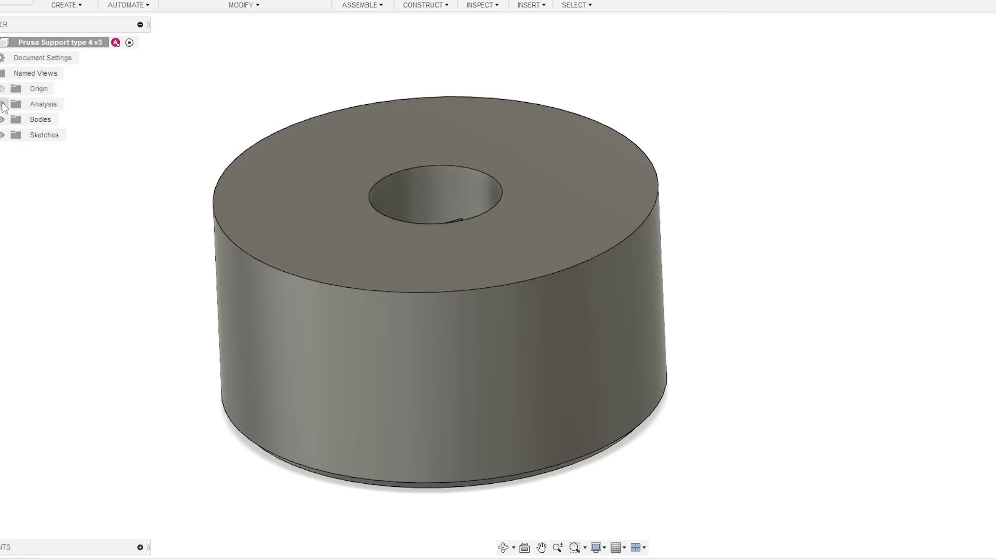
# - Show the section analysis and pick the centre bore and sloped bridging faces in the cut
pyautogui.click(2, 105)
pyautogui.keyDown('shift'); pyautogui.moveTo(174, 196); pyautogui.dragTo(165, 194, button='middle'); pyautogui.keyUp('shift')
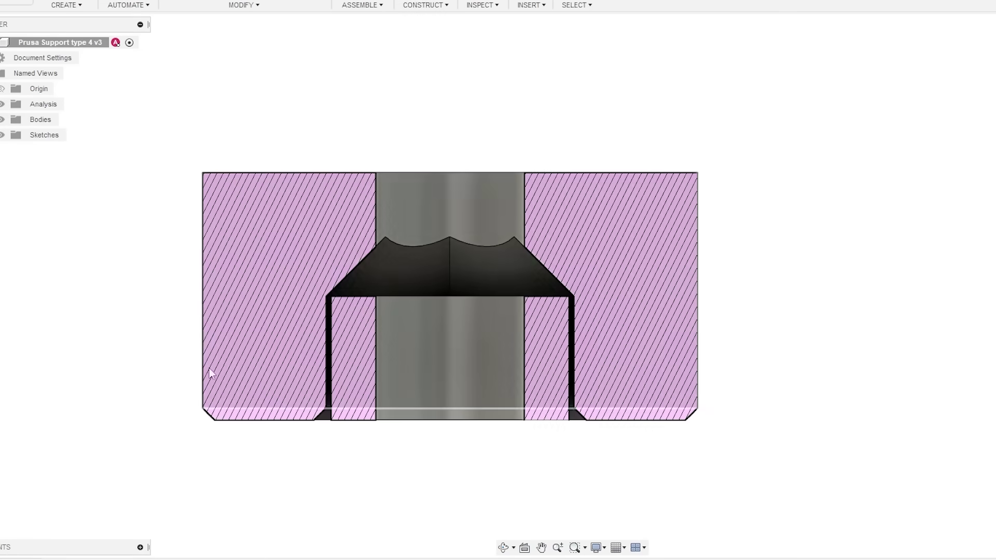
pyautogui.click(466, 360)
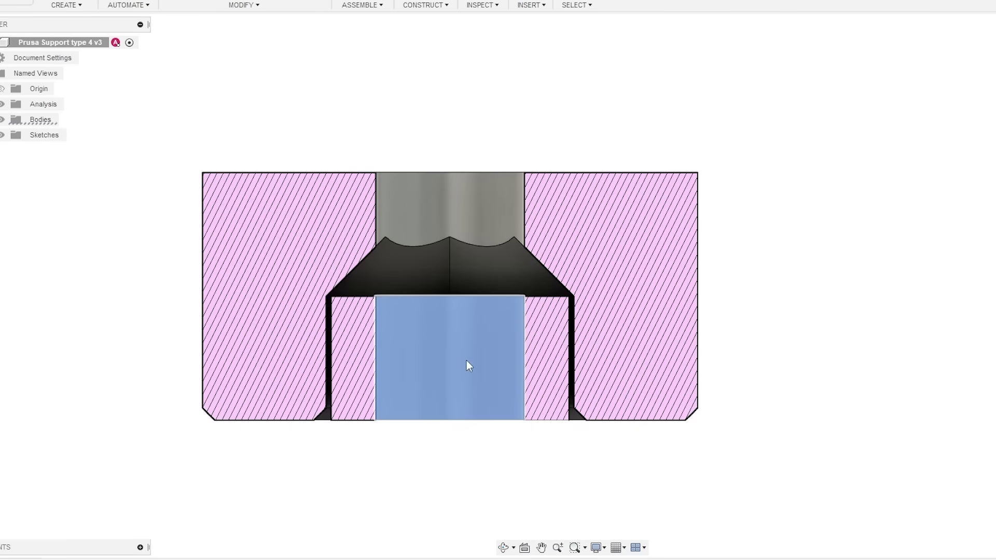
pyautogui.click(462, 261)
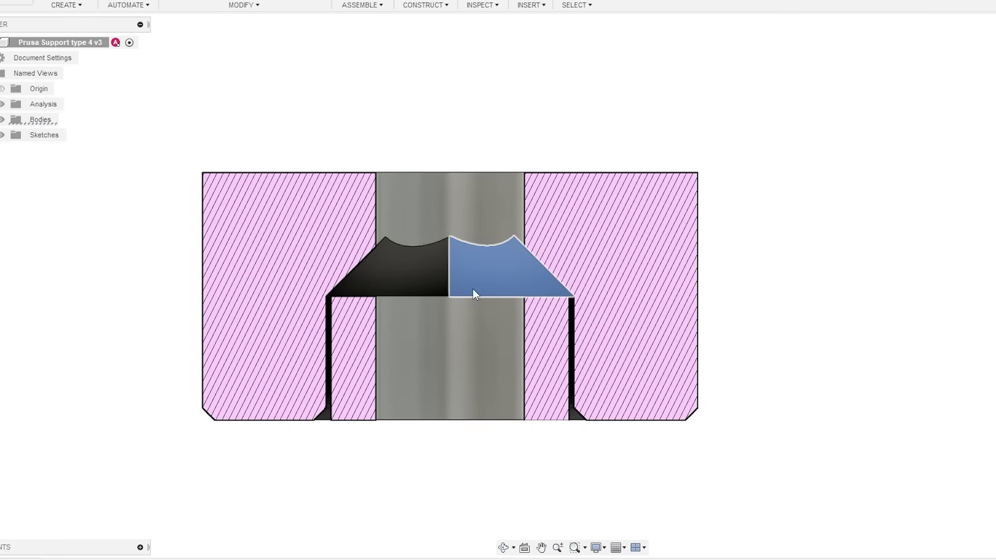
pyautogui.keyDown('shift'); pyautogui.moveTo(472, 288); pyautogui.dragTo(437, 112, button='middle'); pyautogui.keyUp('shift')
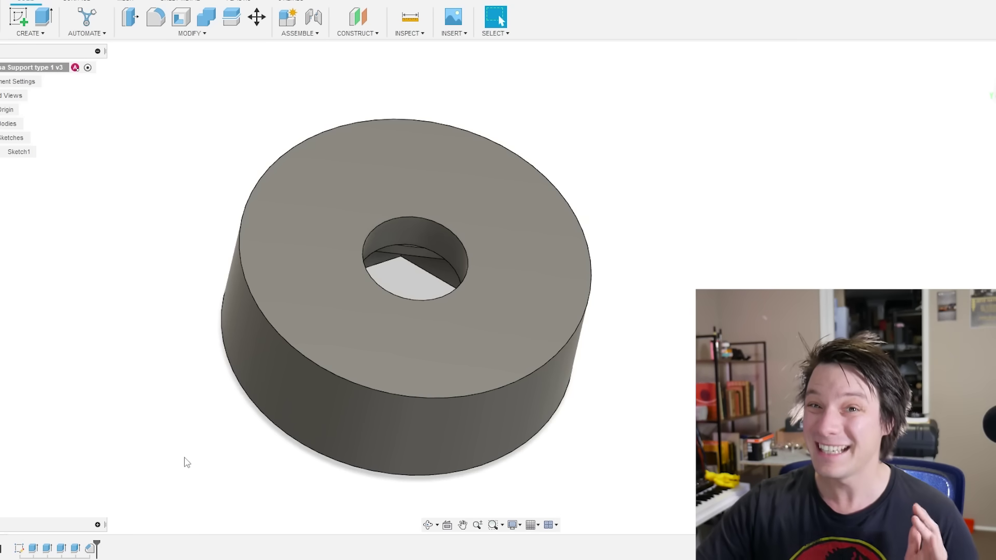
# - View the type 1 support from underneath and pick the triangular bridging face in its pocket
pyautogui.keyDown('shift'); pyautogui.moveTo(217, 383); pyautogui.dragTo(289, 275, button='middle'); pyautogui.keyUp('shift')
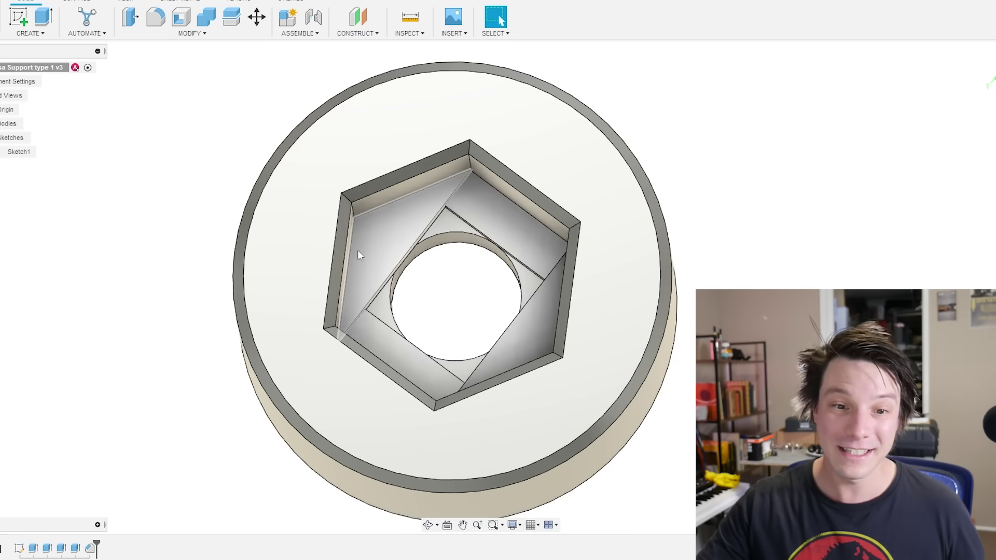
pyautogui.keyDown('shift'); pyautogui.moveTo(357, 250); pyautogui.dragTo(315, 282, button='middle'); pyautogui.keyUp('shift')
pyautogui.click(373, 280)
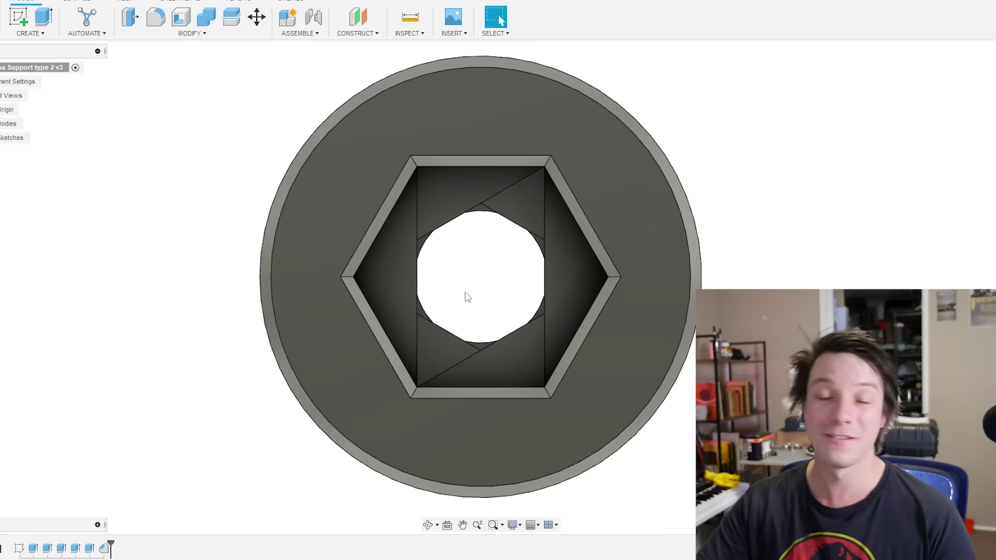
# - Pick an inner wall of the type 1 support's hex pocket
pyautogui.click(401, 289)
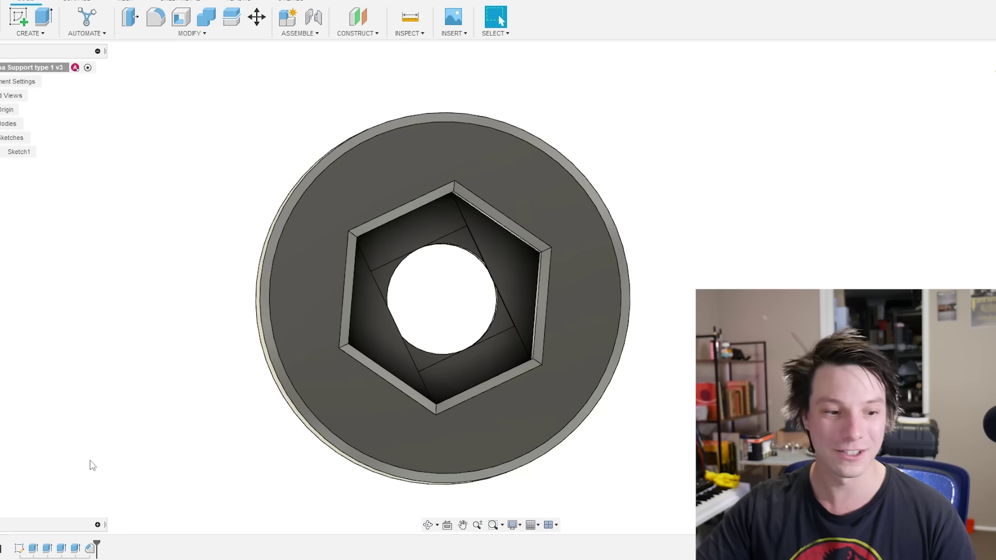
# - Edit Sketch1 and select its Ø6 bore circle and the Ø20 outer ring profile
pyautogui.click(19, 548)
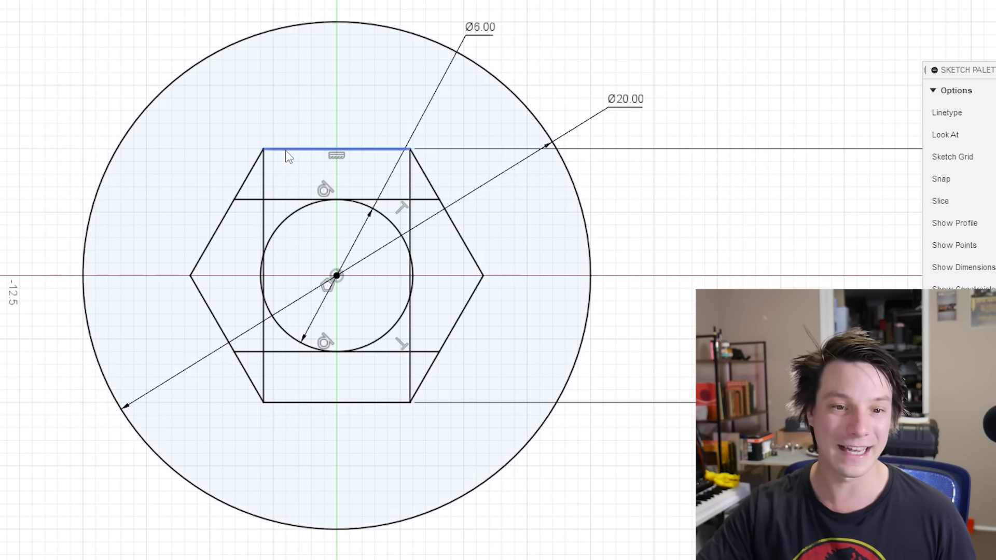
pyautogui.click(280, 326)
pyautogui.scroll(2, 283, 325)
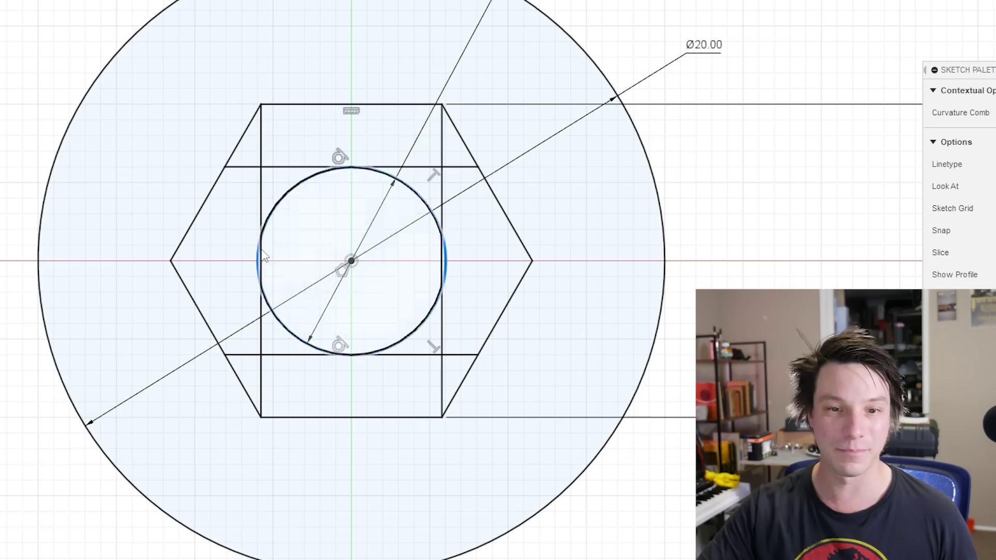
pyautogui.scroll(-2, 388, 223)
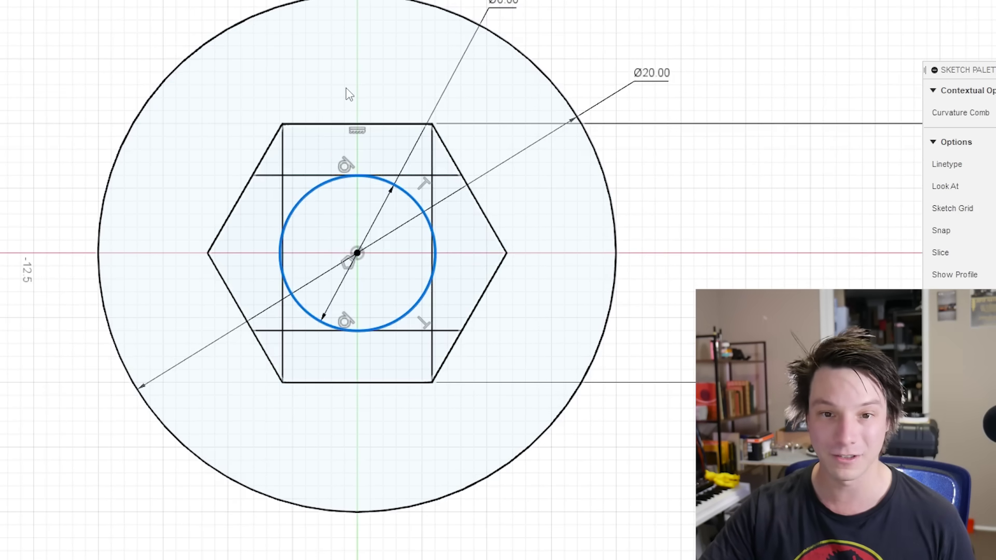
pyautogui.click(406, 29)
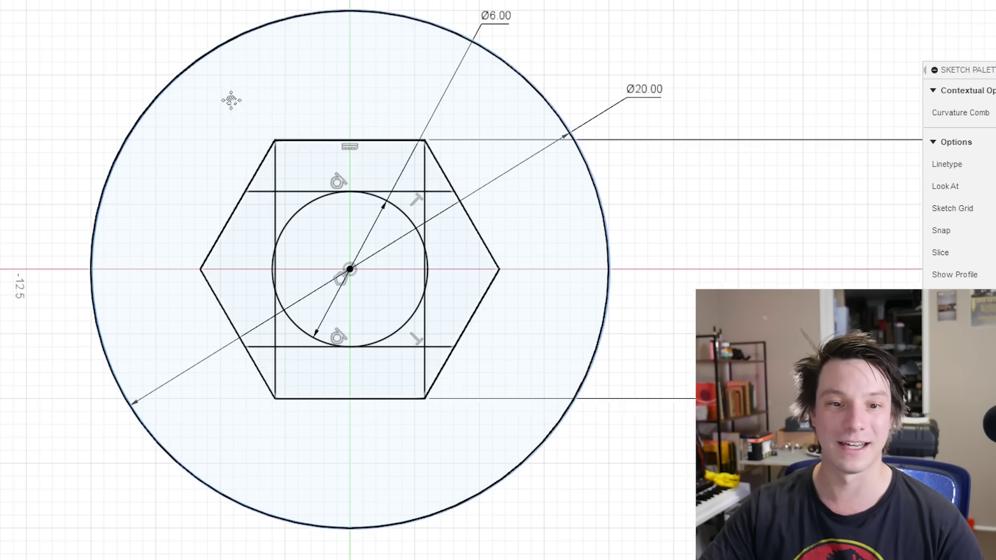
pyautogui.moveTo(231, 100); pyautogui.dragTo(228, 107, button='middle')
pyautogui.scroll(3, 236, 254)
# - Select the overlapping rectangle's left, top and right edges and the horizontal lines
pyautogui.click(272, 188)
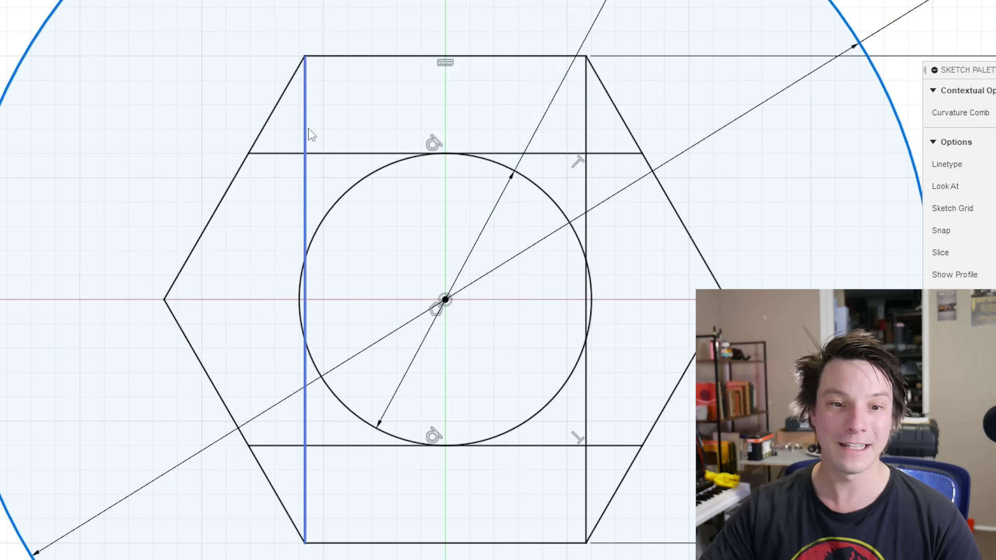
pyautogui.keyDown('shift'); pyautogui.click(280, 199); pyautogui.keyUp('shift')
pyautogui.scroll(-1, 253, 223)
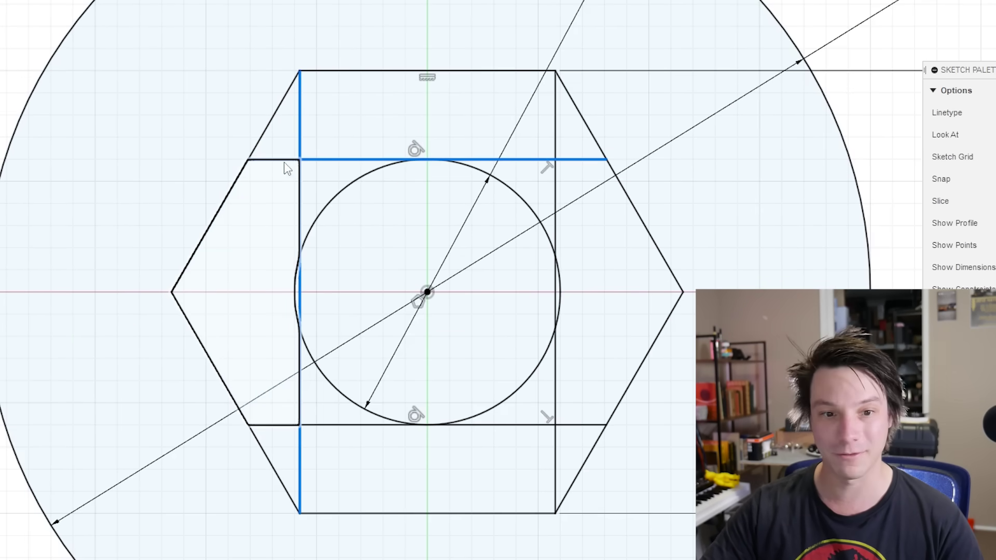
pyautogui.click(301, 134)
pyautogui.keyDown('shift'); pyautogui.click(553, 123); pyautogui.keyUp('shift')
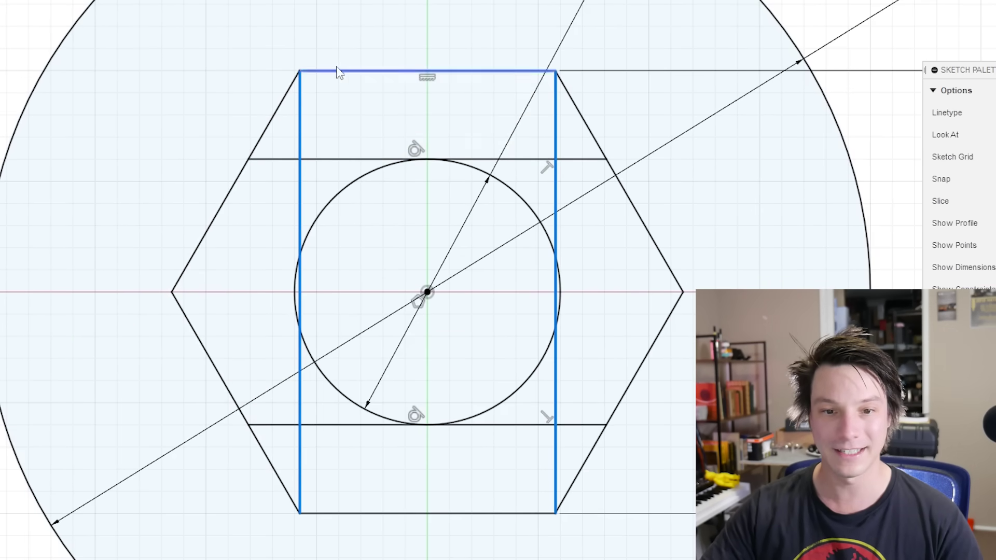
pyautogui.keyDown('shift'); pyautogui.click(298, 111); pyautogui.keyUp('shift')
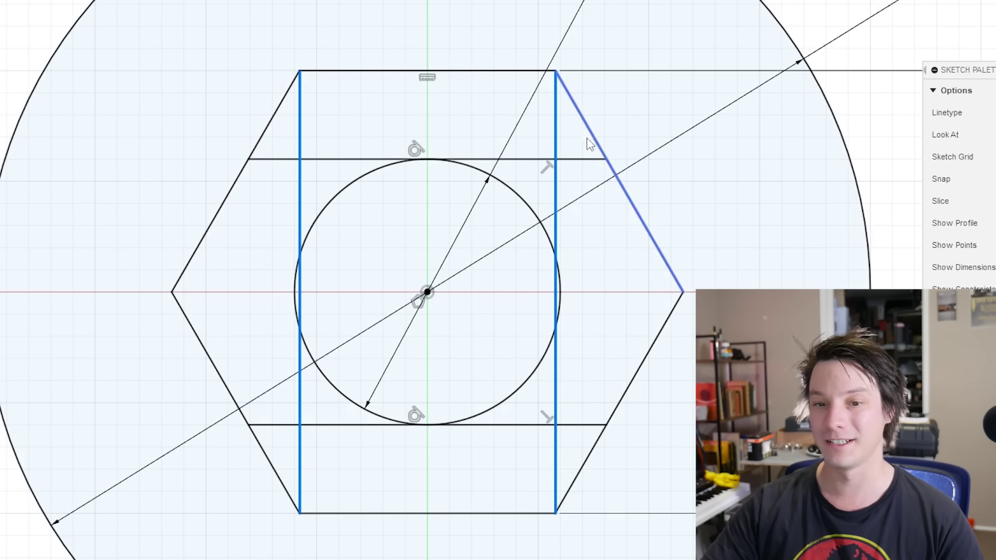
pyautogui.keyDown('shift'); pyautogui.click(567, 425); pyautogui.keyUp('shift')
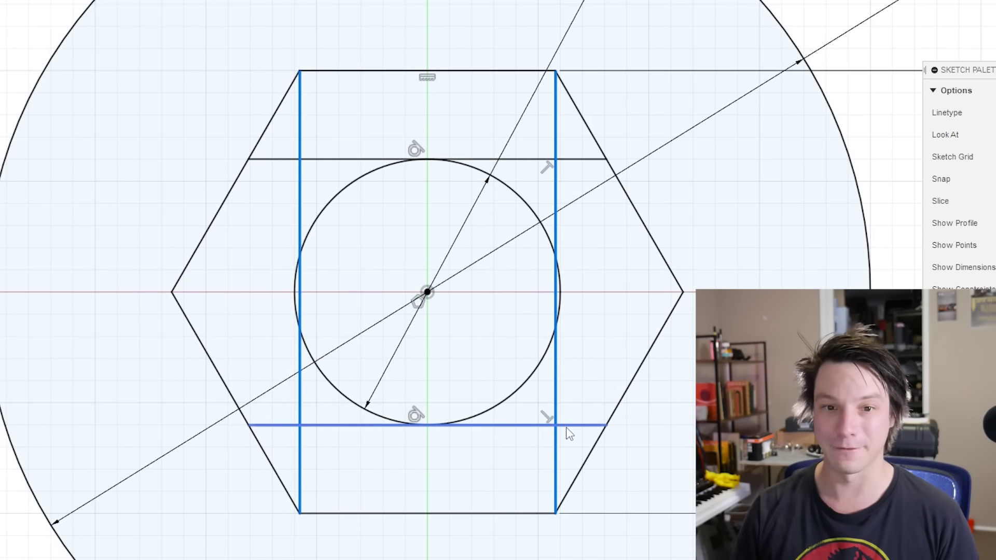
# - Select the upper and lower horizontal lines across the hexagon, then clear the selection
pyautogui.click(343, 160)
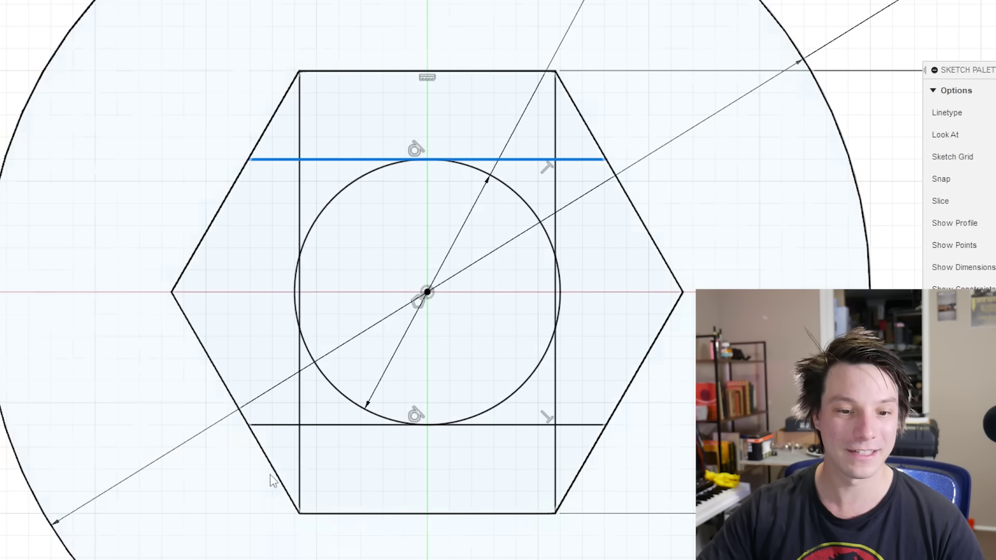
pyautogui.keyDown('shift'); pyautogui.click(316, 426); pyautogui.keyUp('shift')
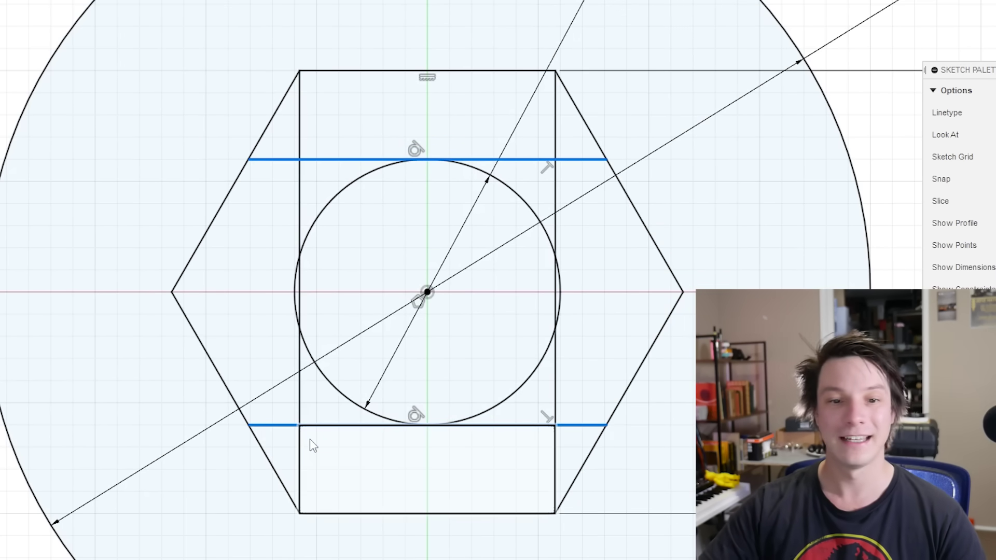
pyautogui.press('Escape')
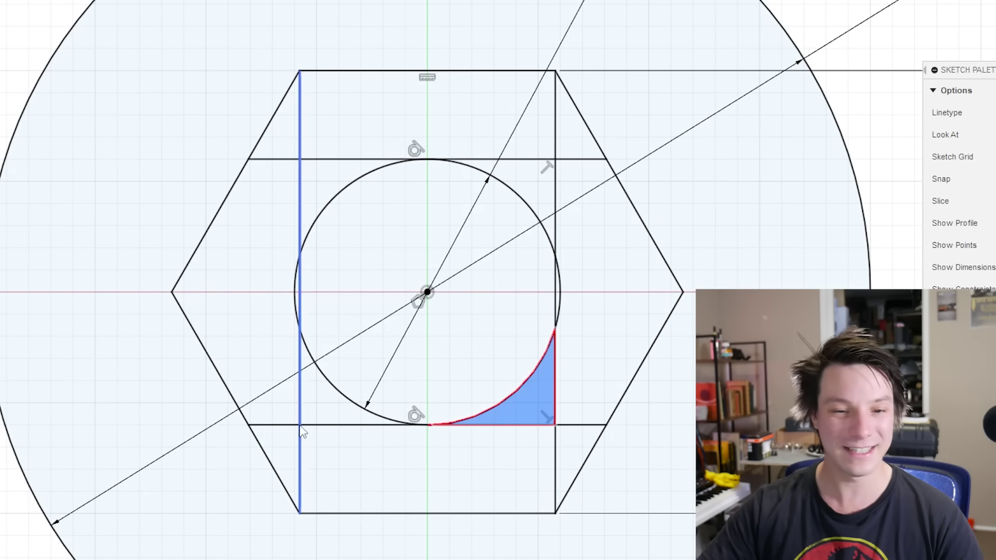
pyautogui.scroll(2, 327, 201)
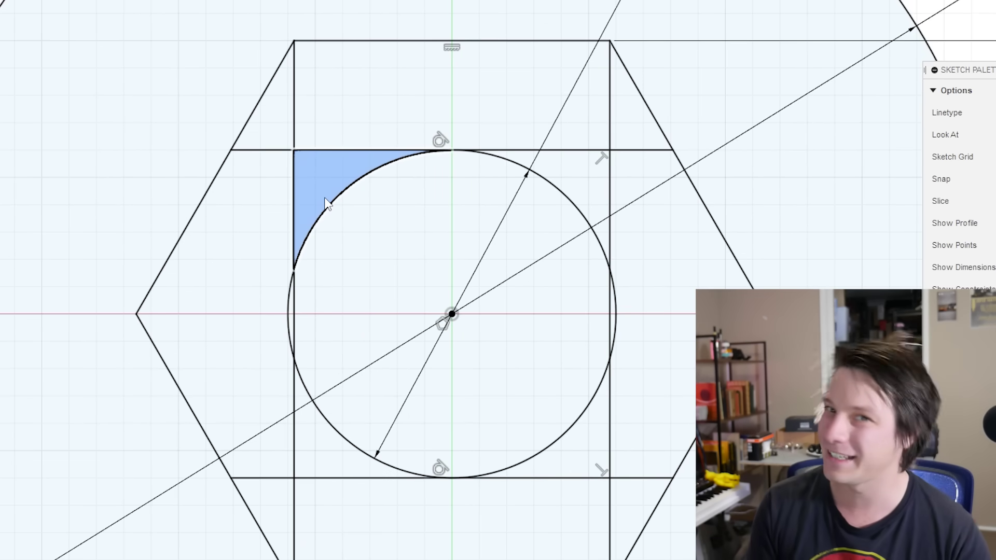
pyautogui.scroll(-5, 327, 201)
pyautogui.moveTo(327, 201)
pyautogui.keyDown('shift'); pyautogui.mouseDown(button='middle')
pyautogui.moveTo(272, 216)
pyautogui.moveTo(306, 244)
pyautogui.mouseUp(button='middle'); pyautogui.keyUp('shift')
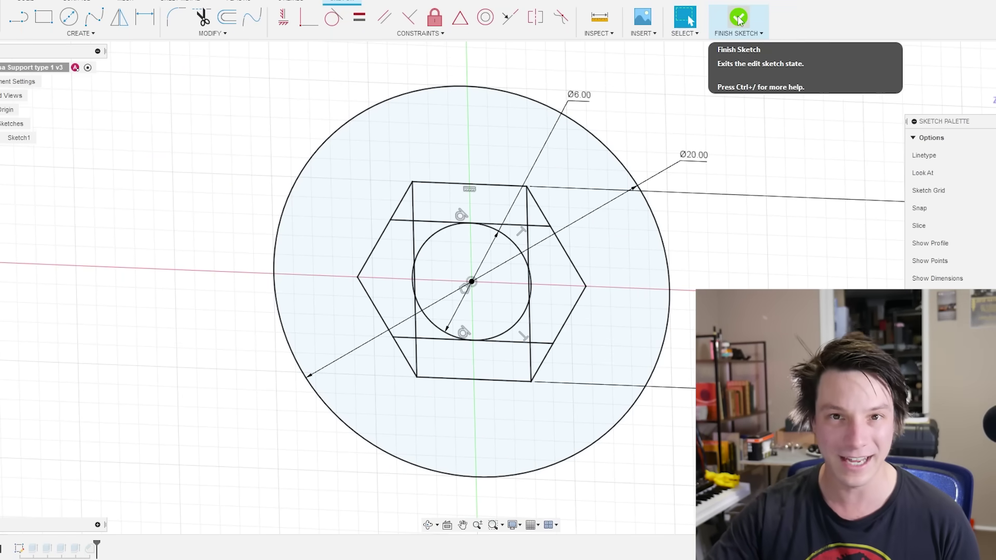
# - Finish Sketch1, roll the timeline forward and reopen the bore extrusion for editing
pyautogui.click(739, 20)
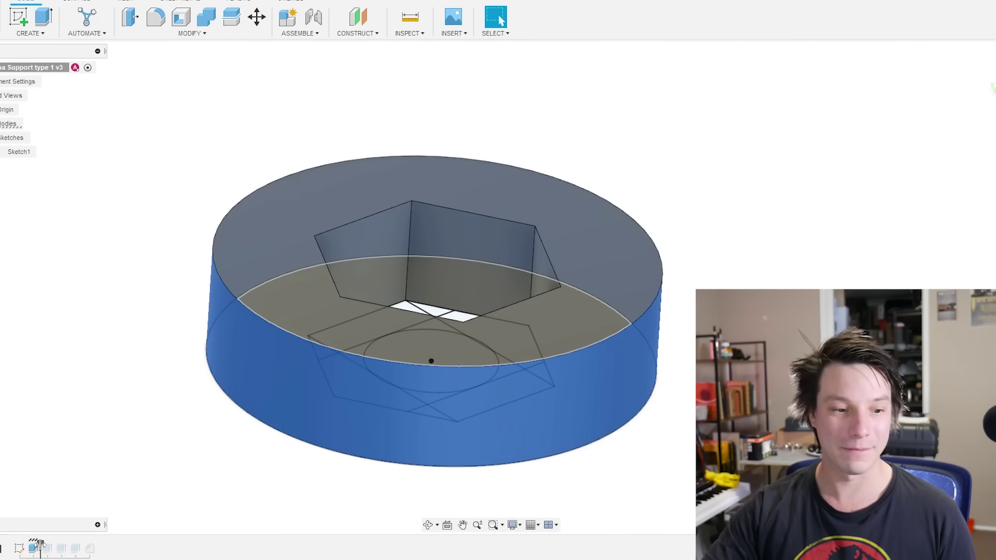
pyautogui.moveTo(40, 544); pyautogui.dragTo(54, 543)
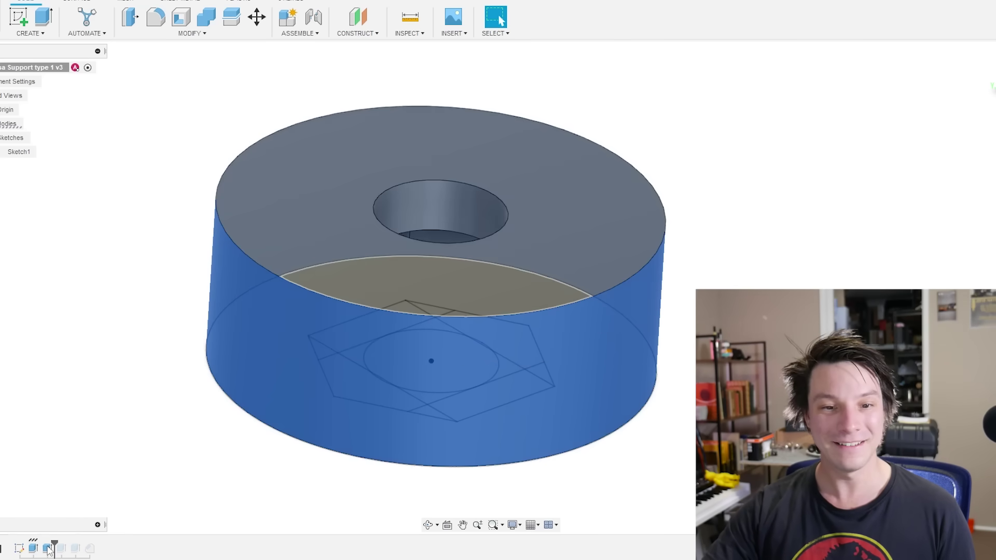
pyautogui.rightClick(48, 549)
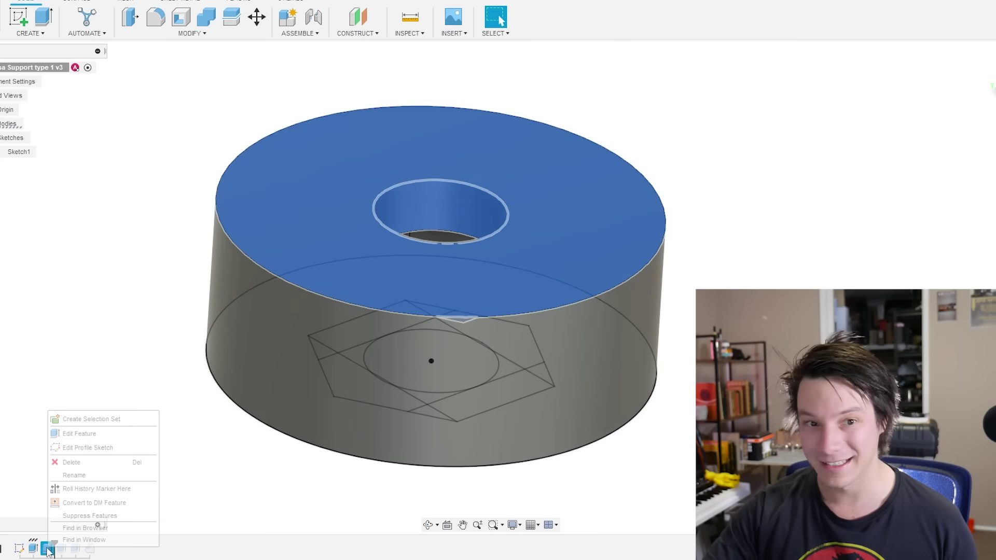
pyautogui.click(78, 447)
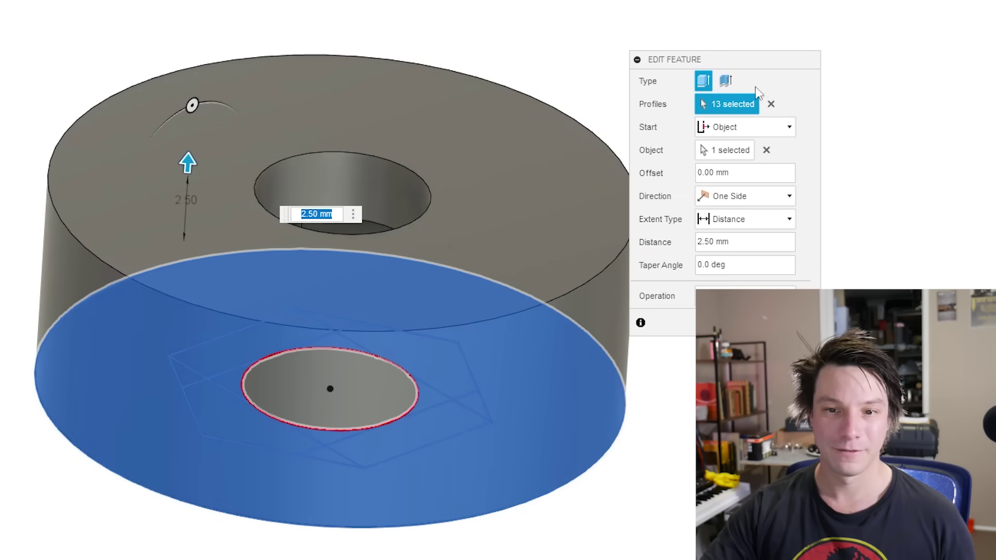
# - Set the extrusion Start to Object on the body's top face, keeping 2.50 mm Join
pyautogui.click(756, 131)
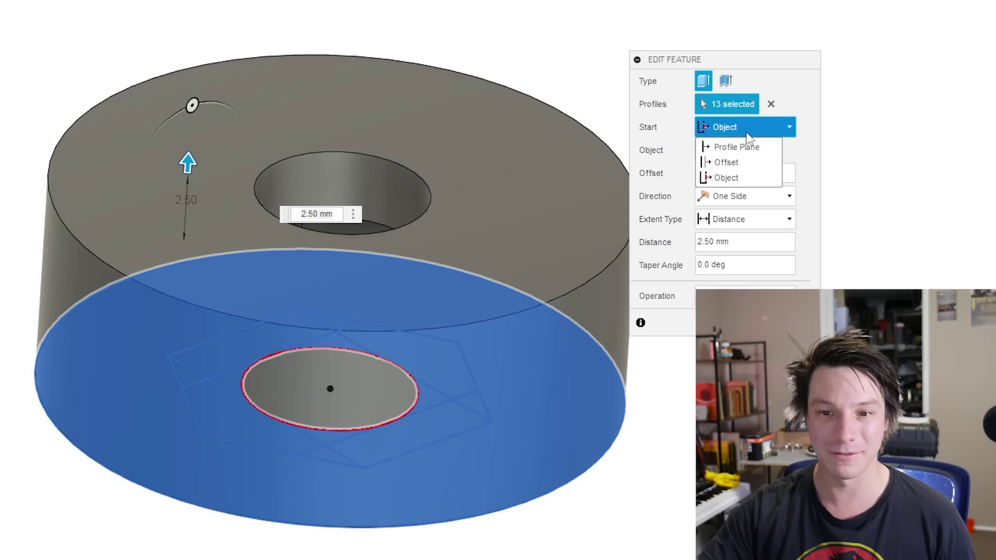
pyautogui.click(739, 147)
pyautogui.keyDown('shift'); pyautogui.moveTo(498, 253); pyautogui.dragTo(76, 523, button='middle'); pyautogui.keyUp('shift')
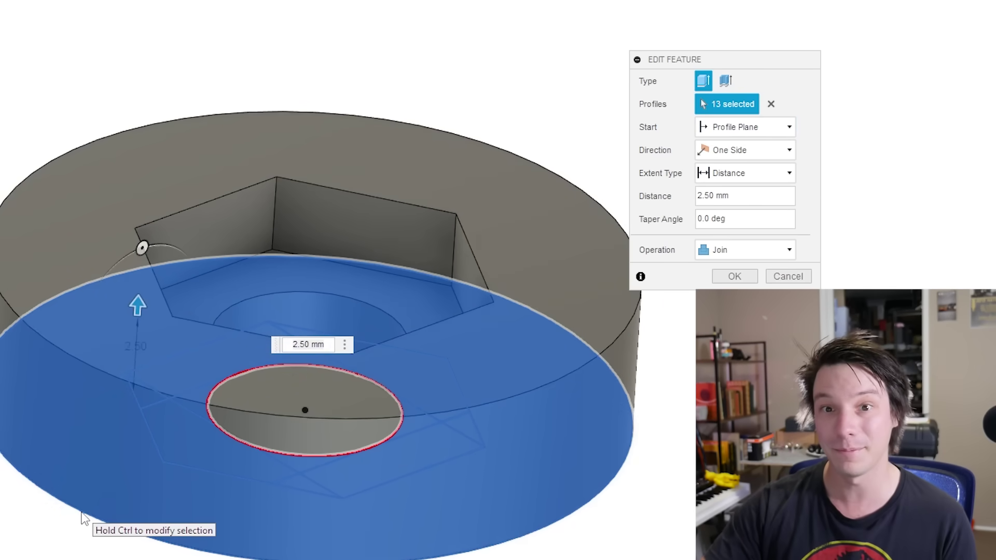
pyautogui.click(742, 127)
pyautogui.click(739, 180)
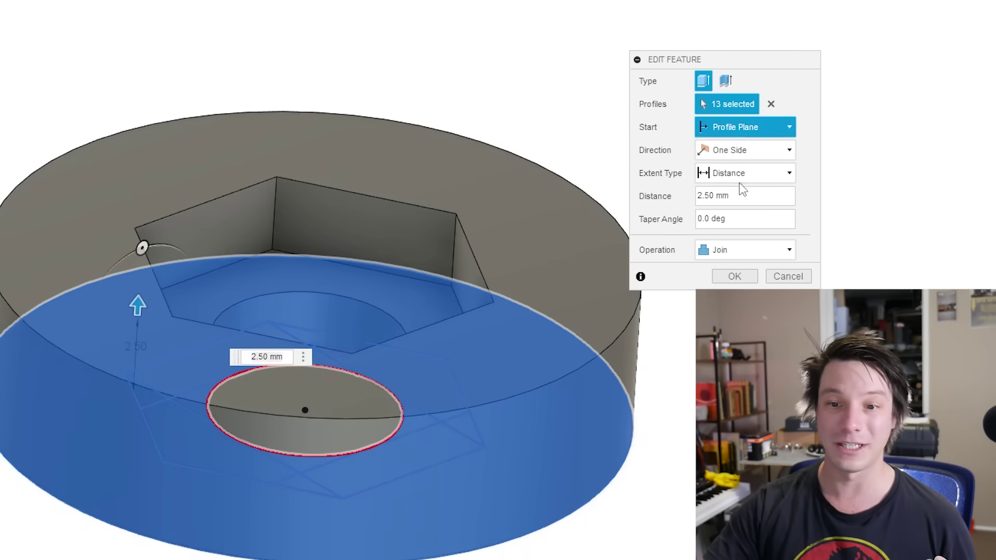
pyautogui.click(375, 154)
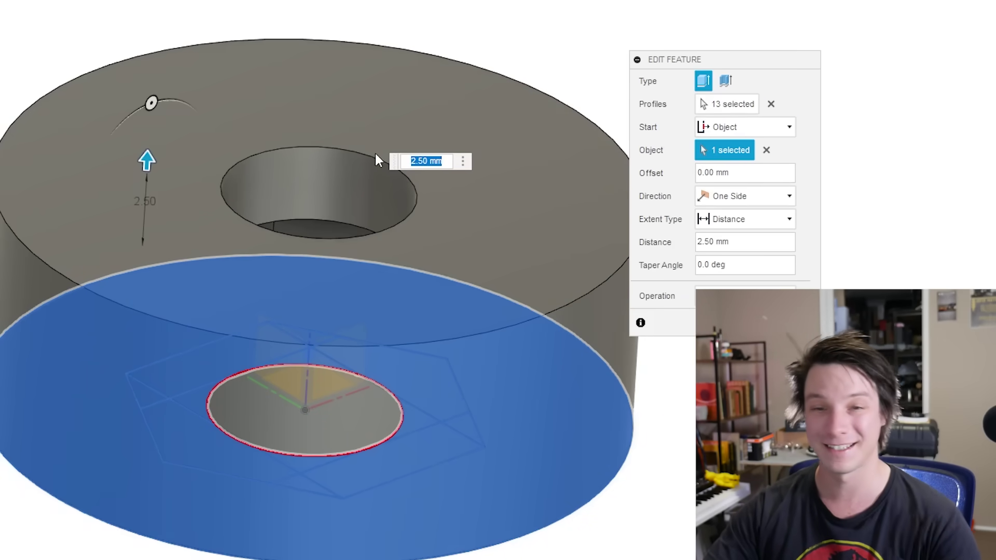
pyautogui.click(786, 239)
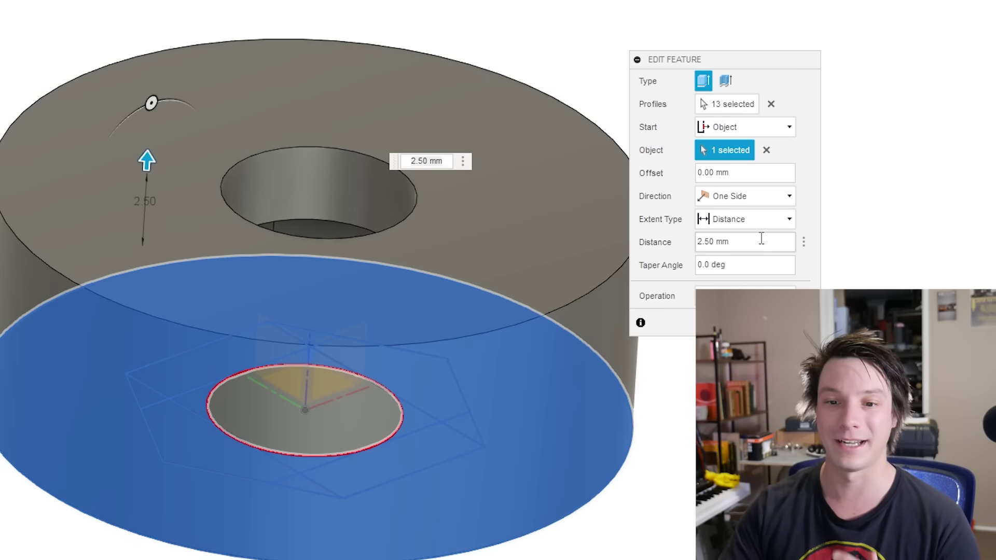
pyautogui.keyDown('shift'); pyautogui.moveTo(363, 259); pyautogui.dragTo(363, 290, button='middle'); pyautogui.keyUp('shift')
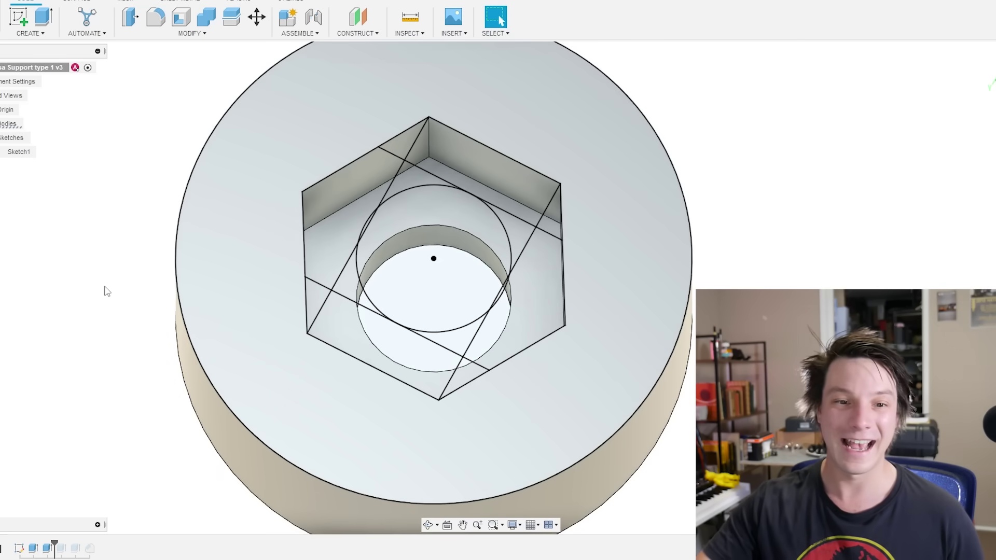
# - Step the timeline forward one feature so the square bridging sketch shows in the pocket
pyautogui.keyDown('shift'); pyautogui.moveTo(107, 291); pyautogui.dragTo(64, 350, button='middle'); pyautogui.keyUp('shift')
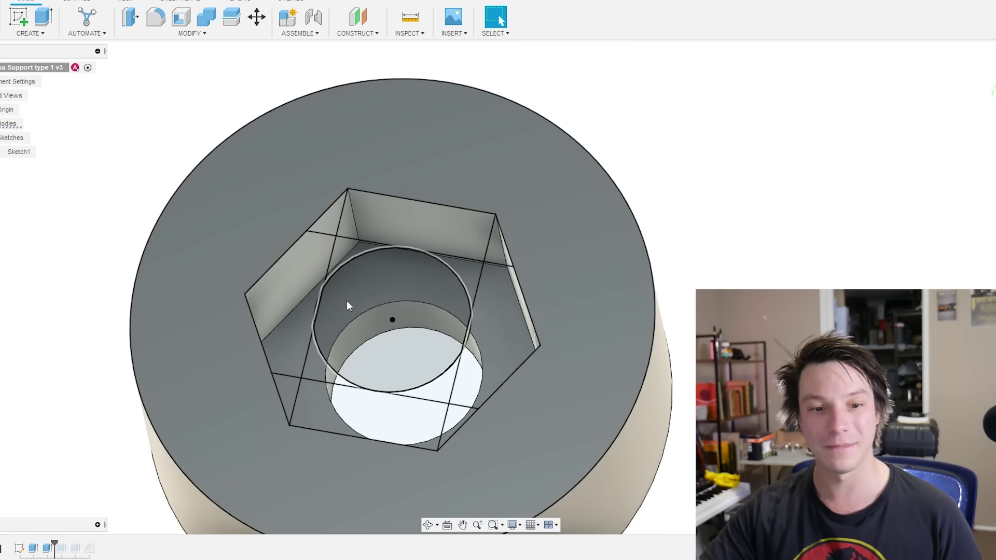
pyautogui.keyDown('shift'); pyautogui.moveTo(347, 300); pyautogui.dragTo(288, 331, button='middle'); pyautogui.keyUp('shift')
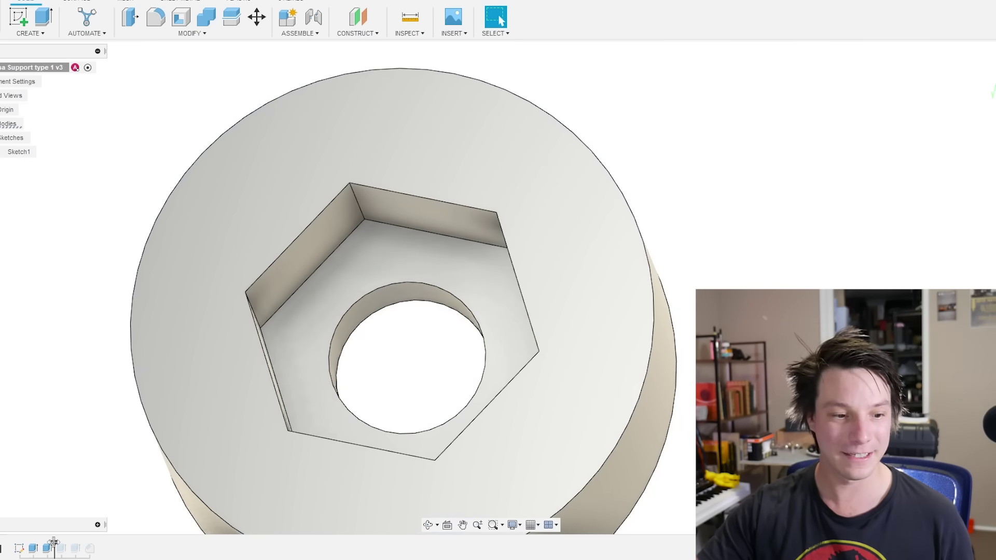
pyautogui.moveTo(54, 542); pyautogui.dragTo(68, 542)
pyautogui.moveTo(329, 273)
pyautogui.keyDown('shift'); pyautogui.mouseDown(button='middle')
pyautogui.moveTo(374, 284)
pyautogui.moveTo(327, 256)
pyautogui.moveTo(304, 288)
pyautogui.mouseUp(button='middle'); pyautogui.keyUp('shift')
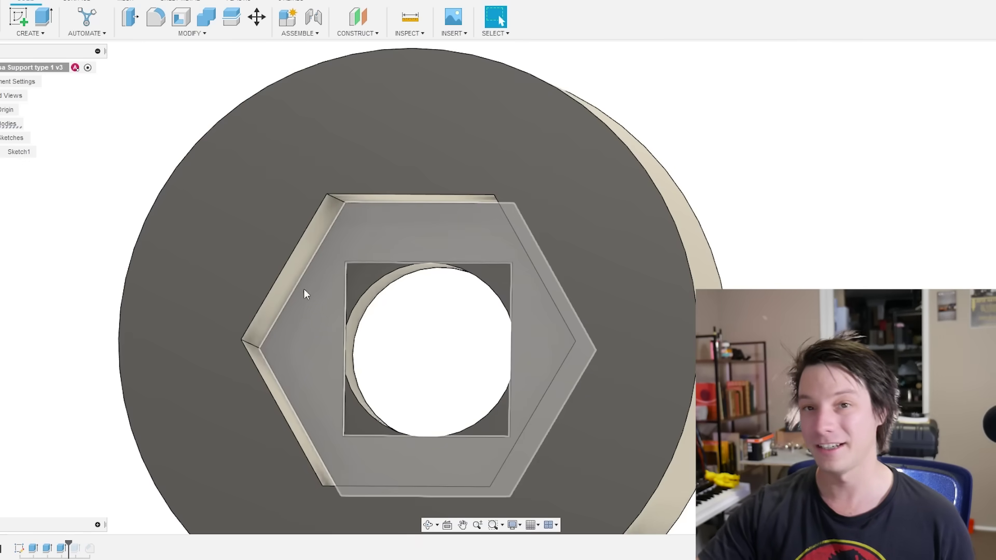
# - Inspect the pocket's hexagonal face and the triangle regions beside the square sketch
pyautogui.click(352, 226)
pyautogui.keyDown('shift'); pyautogui.moveTo(352, 226); pyautogui.dragTo(332, 319, button='middle'); pyautogui.keyUp('shift')
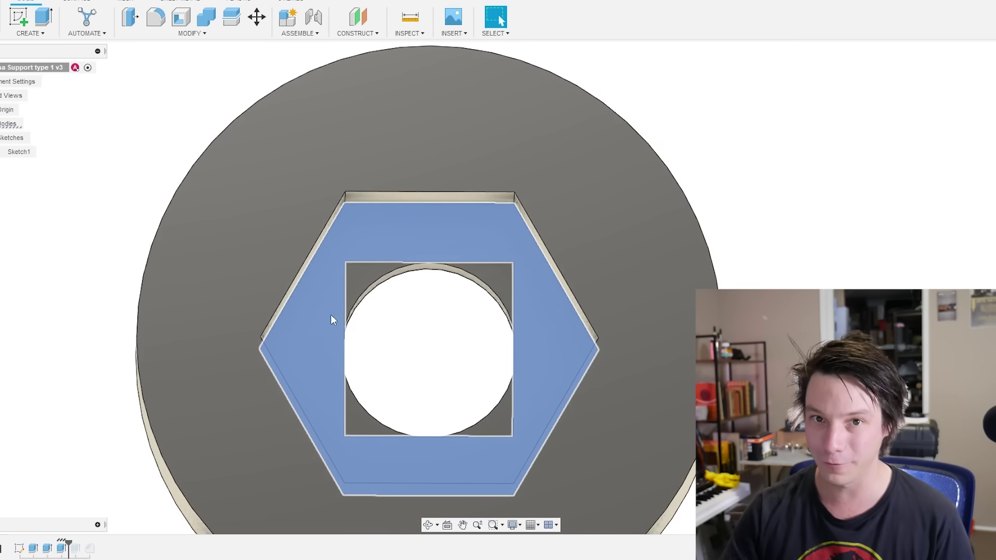
pyautogui.keyDown('shift'); pyautogui.moveTo(388, 260); pyautogui.dragTo(363, 287, button='middle'); pyautogui.keyUp('shift')
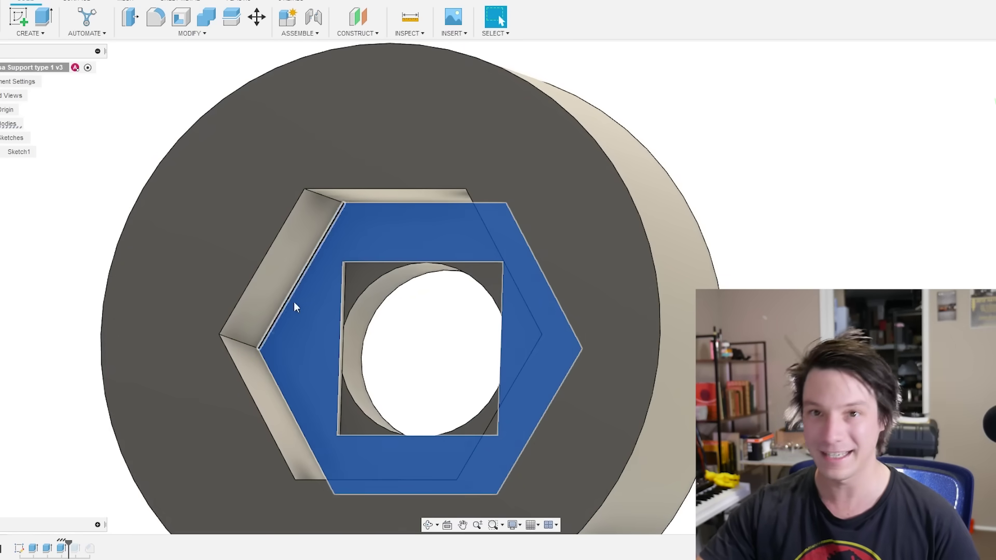
pyautogui.keyDown('shift'); pyautogui.moveTo(294, 307); pyautogui.dragTo(204, 400, button='middle'); pyautogui.keyUp('shift')
pyautogui.keyDown('shift'); pyautogui.moveTo(467, 316); pyautogui.dragTo(343, 294, button='middle'); pyautogui.keyUp('shift')
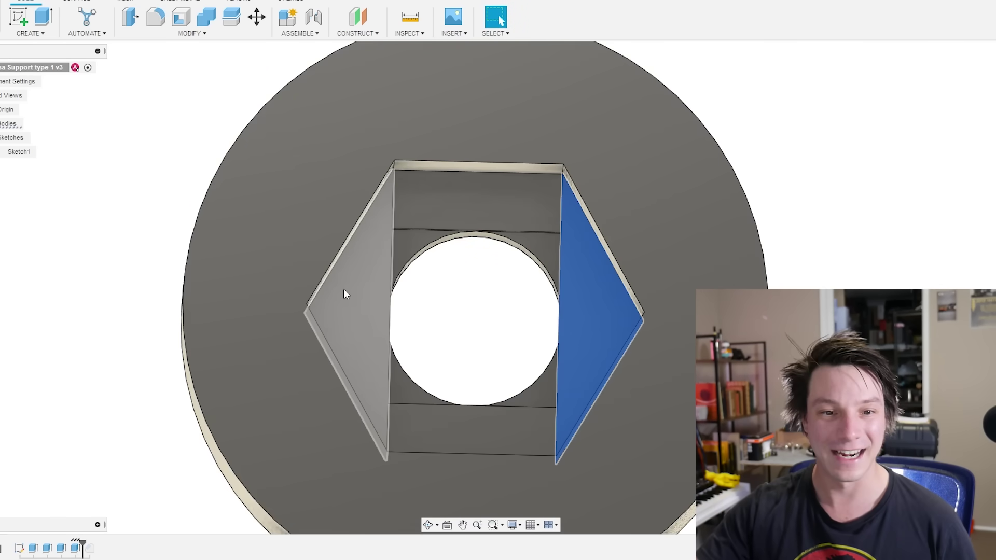
pyautogui.click(344, 291)
pyautogui.click(376, 327)
pyautogui.click(376, 328)
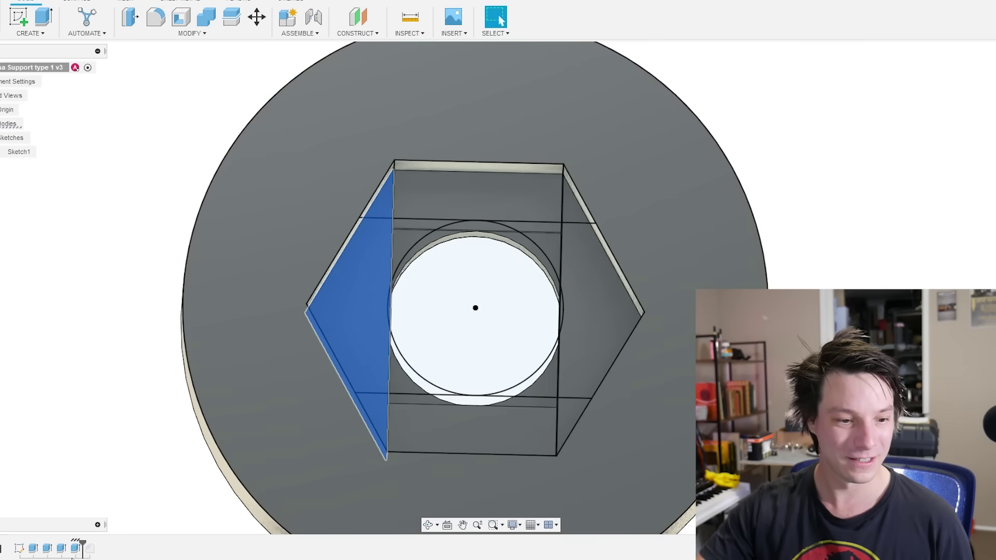
# - Edit the bridging extrude and select the triangle and left-side strip profiles around the pocket
pyautogui.rightClick(75, 548)
pyautogui.click(133, 480)
pyautogui.keyDown('shift'); pyautogui.moveTo(178, 413); pyautogui.dragTo(507, 190, button='middle'); pyautogui.keyUp('shift')
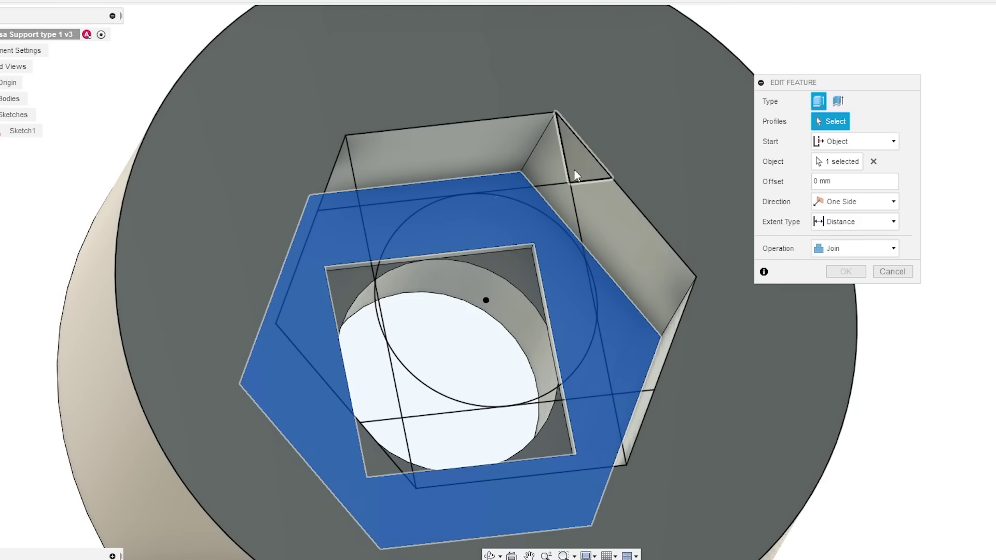
pyautogui.click(427, 201)
pyautogui.click(442, 257)
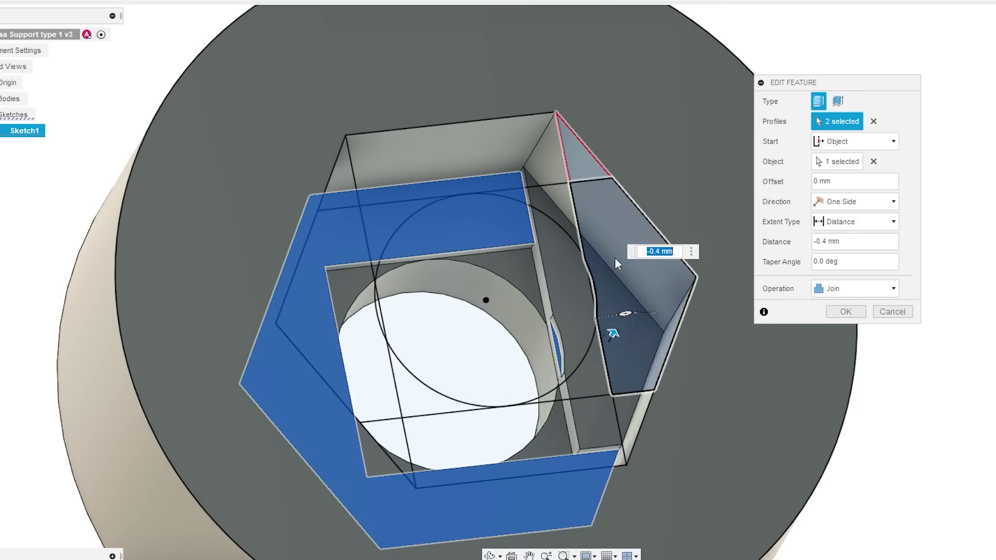
pyautogui.click(621, 415)
pyautogui.click(384, 435)
pyautogui.click(372, 347)
pyautogui.click(343, 181)
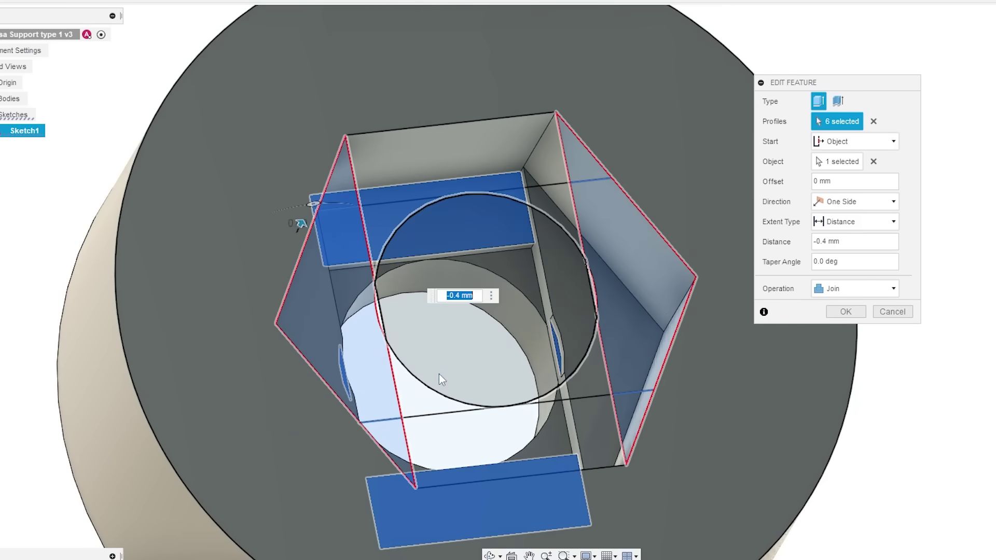
pyautogui.keyDown('shift'); pyautogui.moveTo(438, 374); pyautogui.dragTo(540, 318, button='middle'); pyautogui.keyUp('shift')
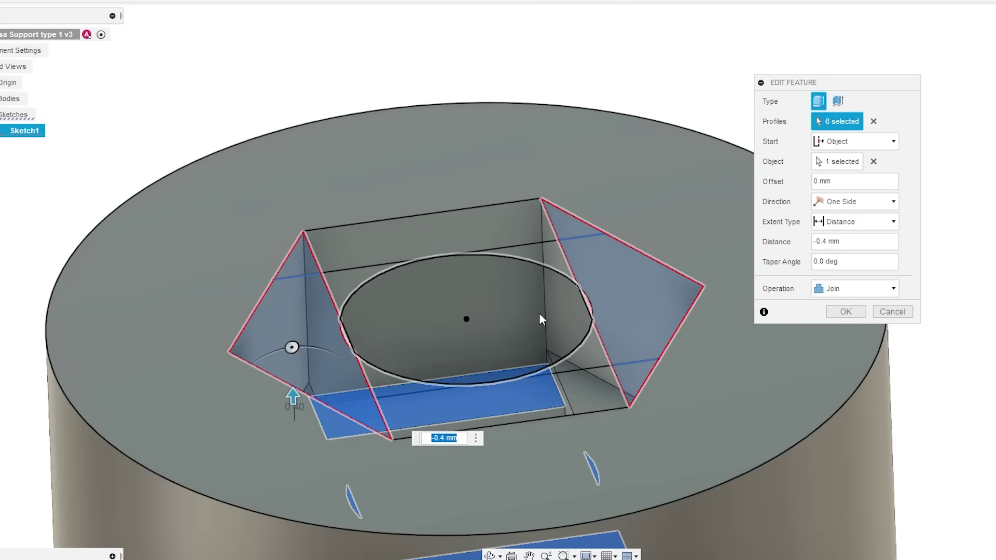
# - Add the two sliver profiles at the circle's right and left edges
pyautogui.scroll(5, 596, 311)
pyautogui.click(551, 289)
pyautogui.scroll(-2, 256, 338)
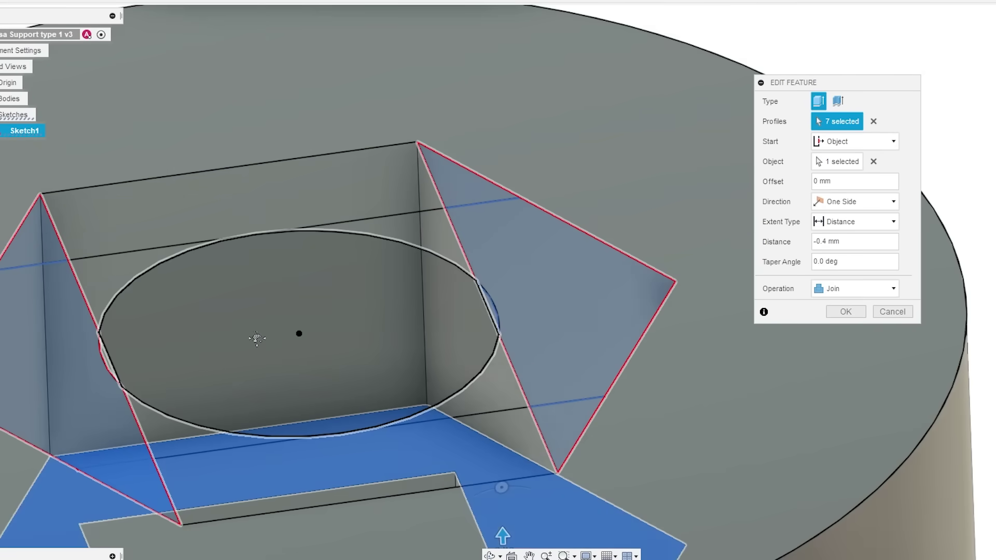
pyautogui.scroll(3, 101, 339)
pyautogui.click(107, 357)
pyautogui.scroll(-3, 134, 334)
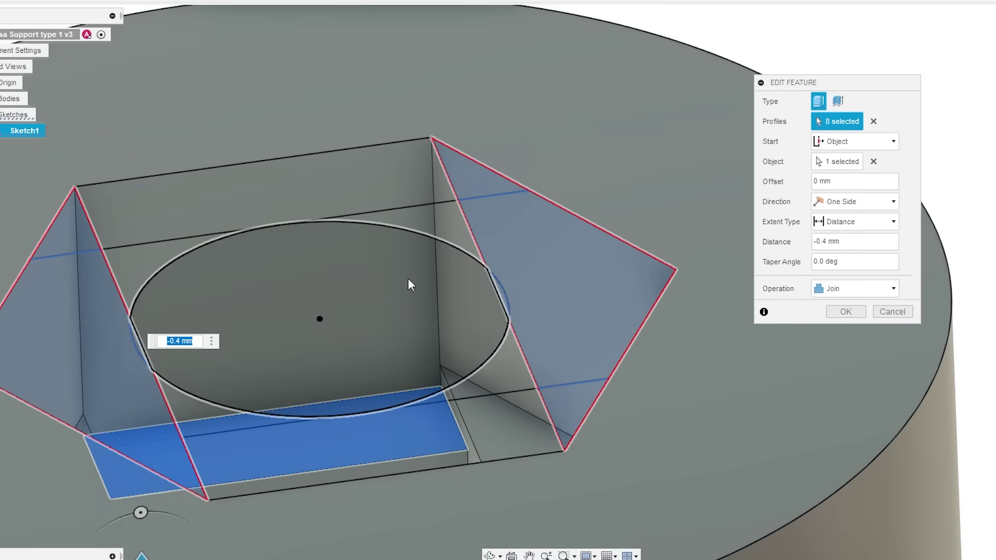
pyautogui.keyDown('shift'); pyautogui.moveTo(140, 305); pyautogui.dragTo(363, 290, button='middle'); pyautogui.keyUp('shift')
# - Set the extrusion to start from an object, the pocket's inner face, and check the preview
pyautogui.click(893, 142)
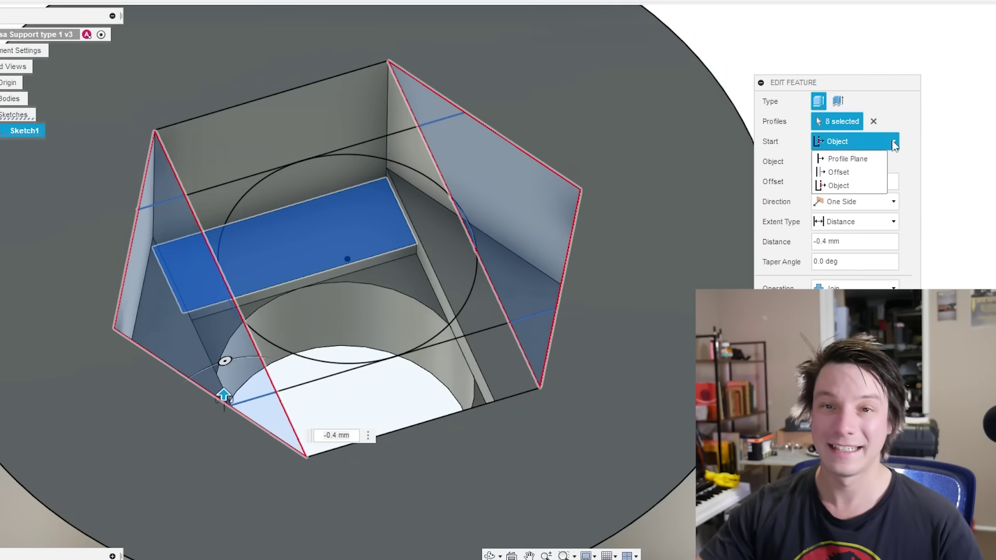
pyautogui.click(858, 159)
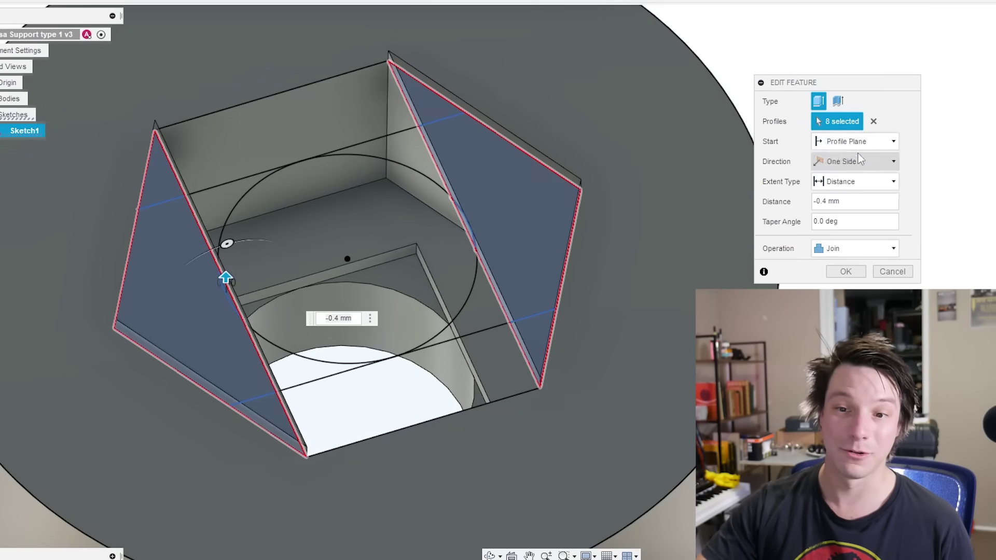
pyautogui.click(854, 141)
pyautogui.click(847, 184)
pyautogui.click(353, 211)
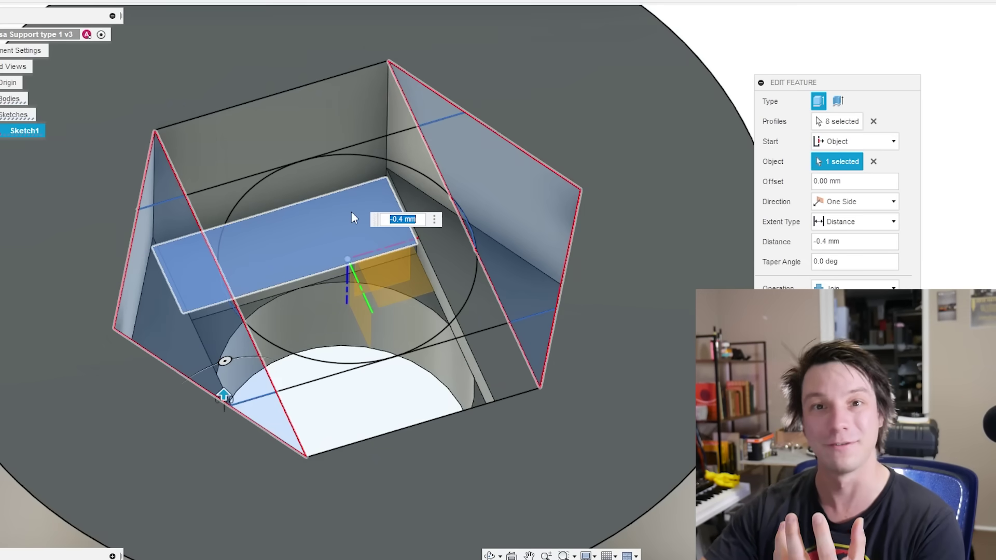
pyautogui.keyDown('shift'); pyautogui.moveTo(352, 213); pyautogui.dragTo(293, 205, button='middle'); pyautogui.keyUp('shift')
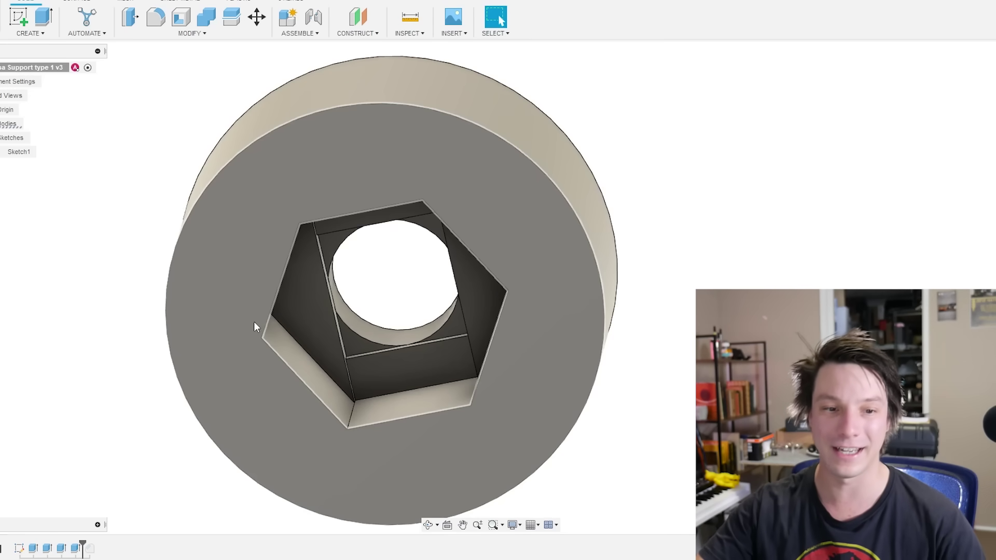
# - Inspect the part from edge-on and angled views, then roll the history forward through Extrude4
pyautogui.click(254, 322)
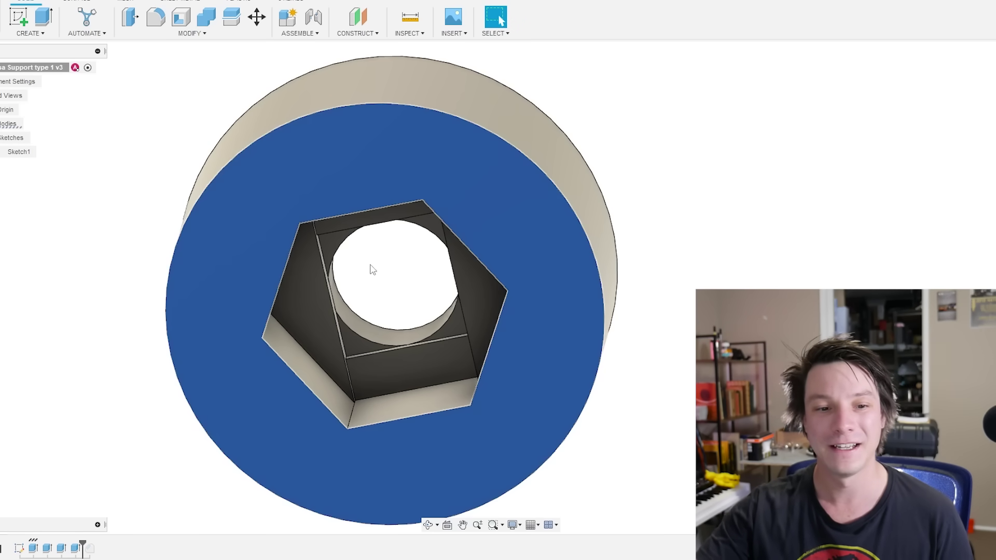
pyautogui.keyDown('shift'); pyautogui.moveTo(371, 270); pyautogui.dragTo(140, 369, button='middle'); pyautogui.keyUp('shift')
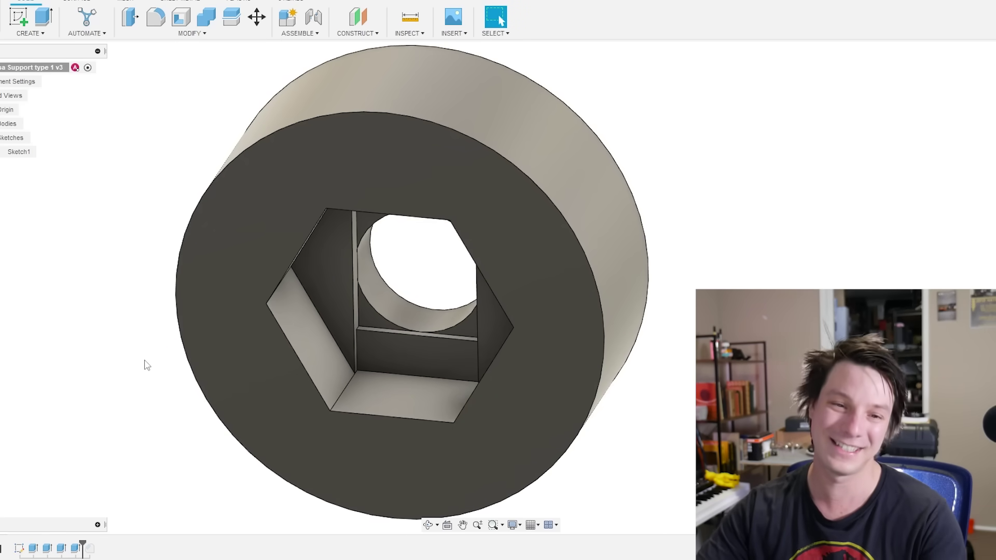
pyautogui.keyDown('shift'); pyautogui.moveTo(147, 365); pyautogui.dragTo(215, 406, button='middle'); pyautogui.keyUp('shift')
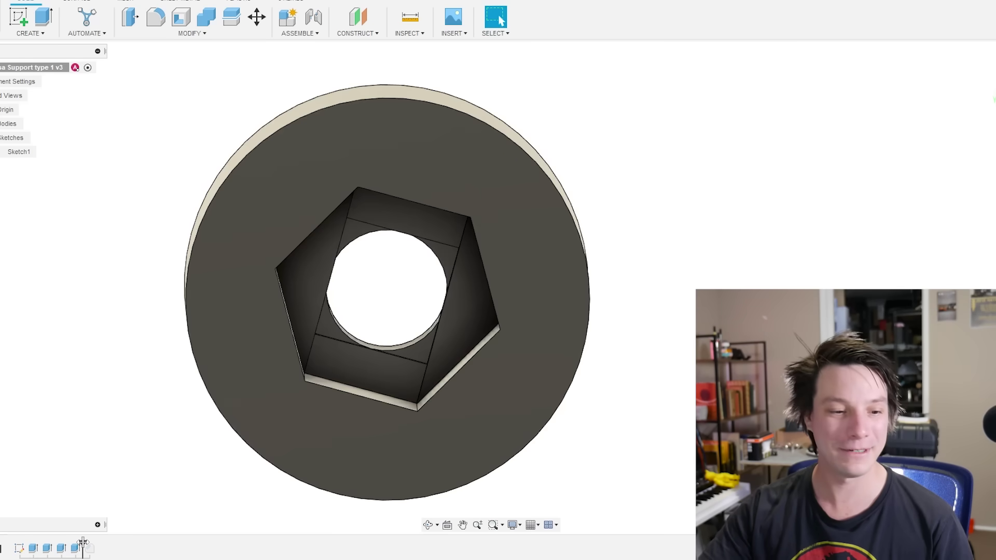
pyautogui.moveTo(83, 544); pyautogui.dragTo(96, 544)
# - Orbit the finished cylinder to an angled top view showing the bore and its bridging layer
pyautogui.moveTo(138, 439)
pyautogui.keyDown('shift'); pyautogui.mouseDown(button='middle')
pyautogui.moveTo(135, 384)
pyautogui.moveTo(110, 427)
pyautogui.moveTo(136, 520)
pyautogui.moveTo(498, 19)
pyautogui.mouseUp(button='middle'); pyautogui.keyUp('shift')
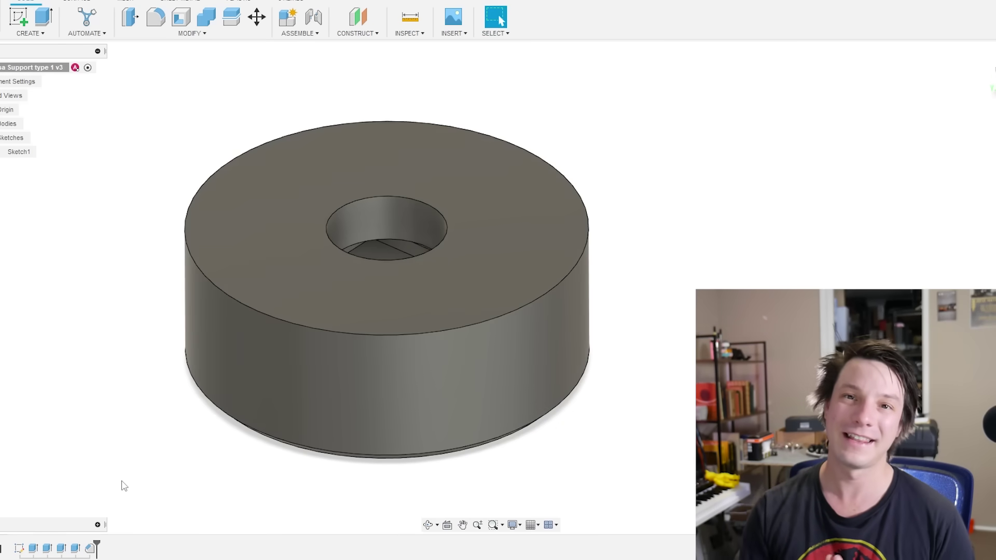